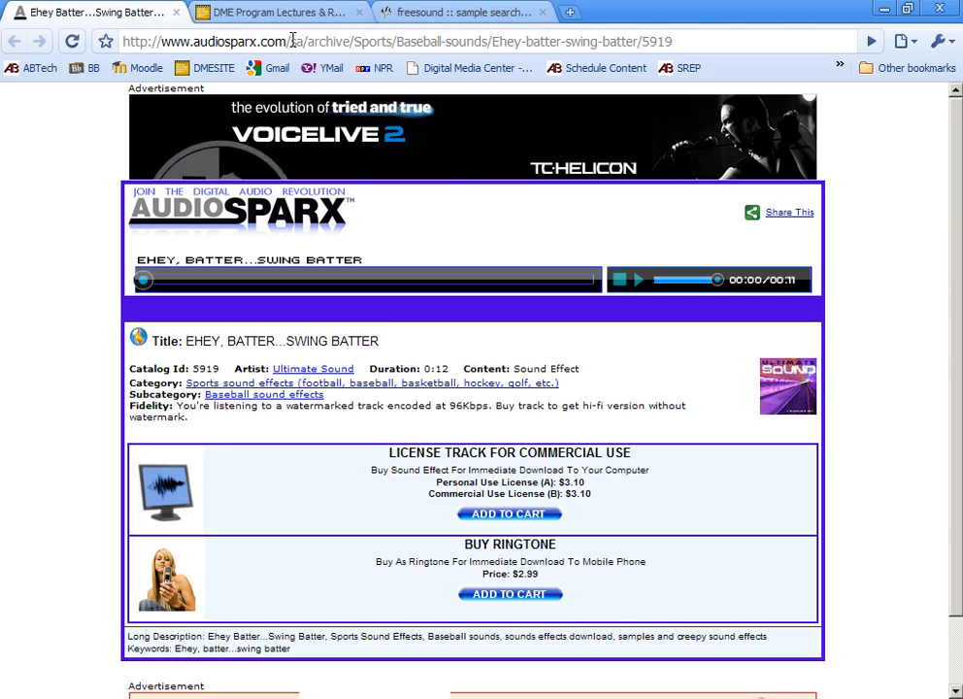
Review the music and sound effects sources on the DME website's Royalty-Free Audio/Video page.
{"action": "left_click", "coordinate": [286, 13]}
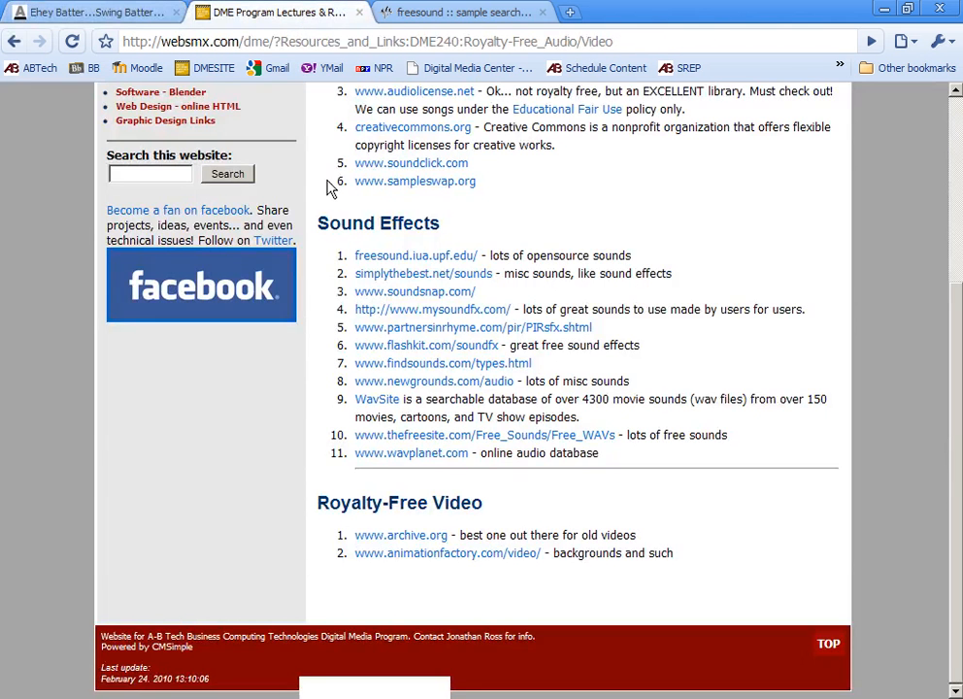
{"action": "scroll", "coordinate": [380, 231], "scroll_direction": "up", "scroll_amount": 3}
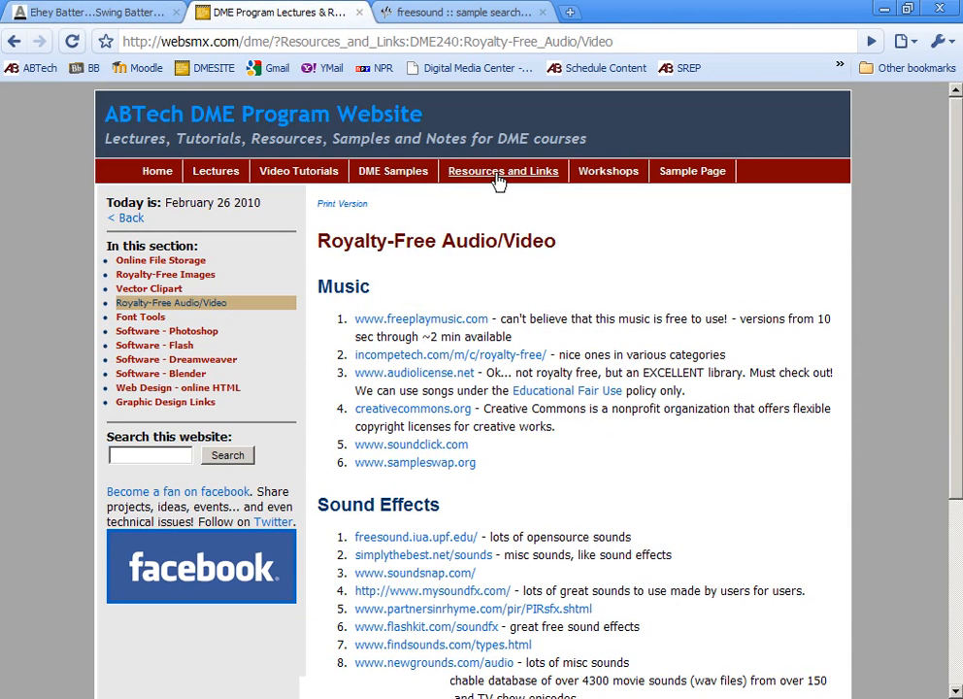
{"action": "left_click_drag", "start_coordinate": [333, 241], "coordinate": [524, 239]}
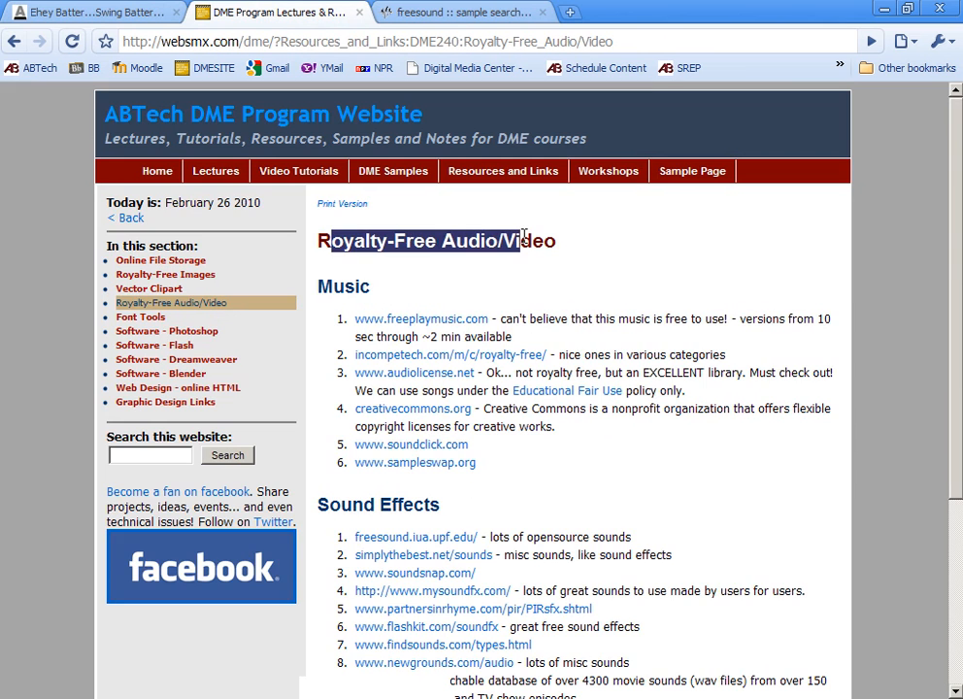
{"action": "scroll", "coordinate": [537, 288], "scroll_direction": "down", "scroll_amount": 3}
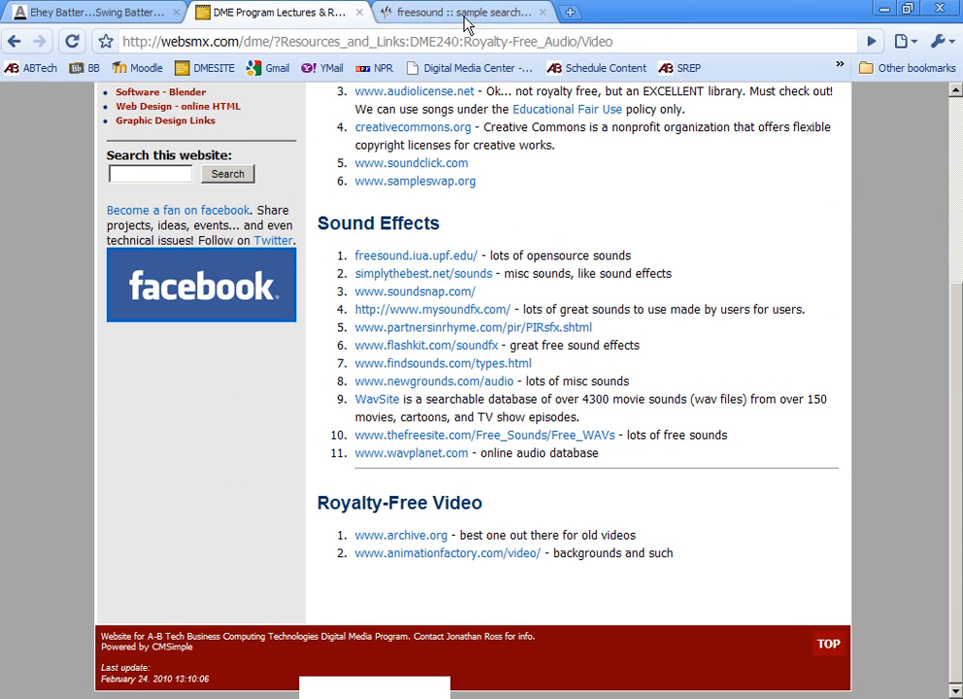
Return to the AudioSparx page and preview a few seconds of the "Ehey, Batter...Swing Batter" sound effect.
{"action": "left_click", "coordinate": [97, 13]}
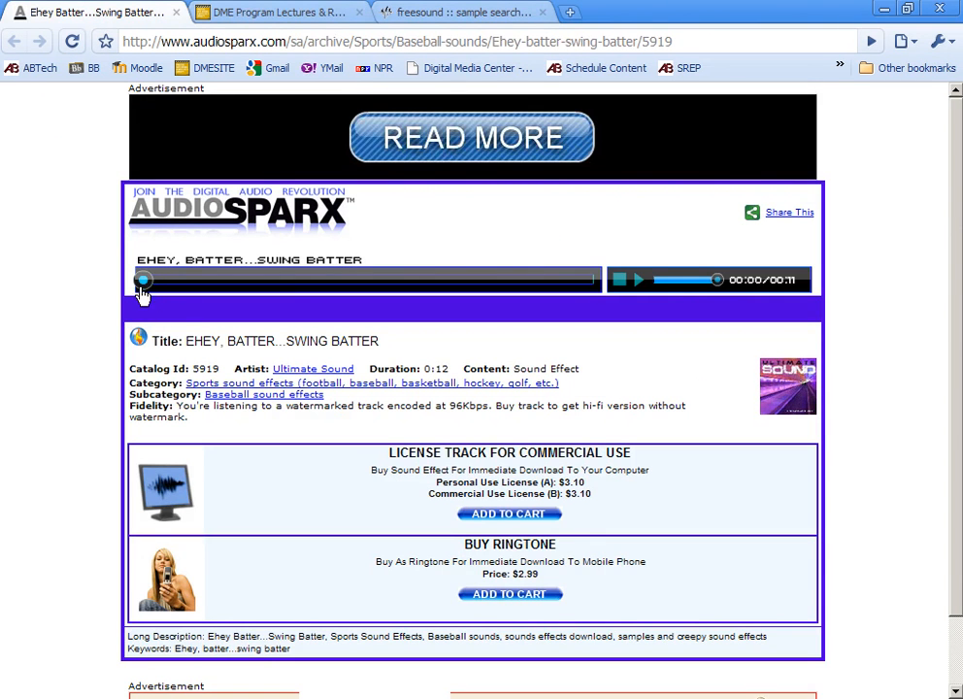
{"action": "left_click", "coordinate": [641, 281]}
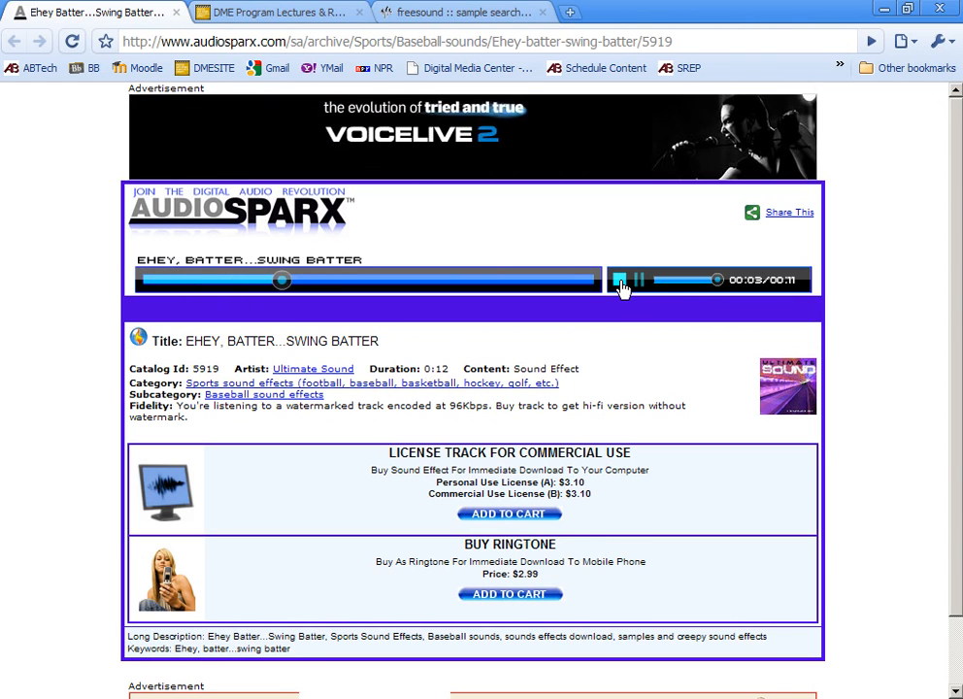
{"action": "left_click", "coordinate": [620, 280]}
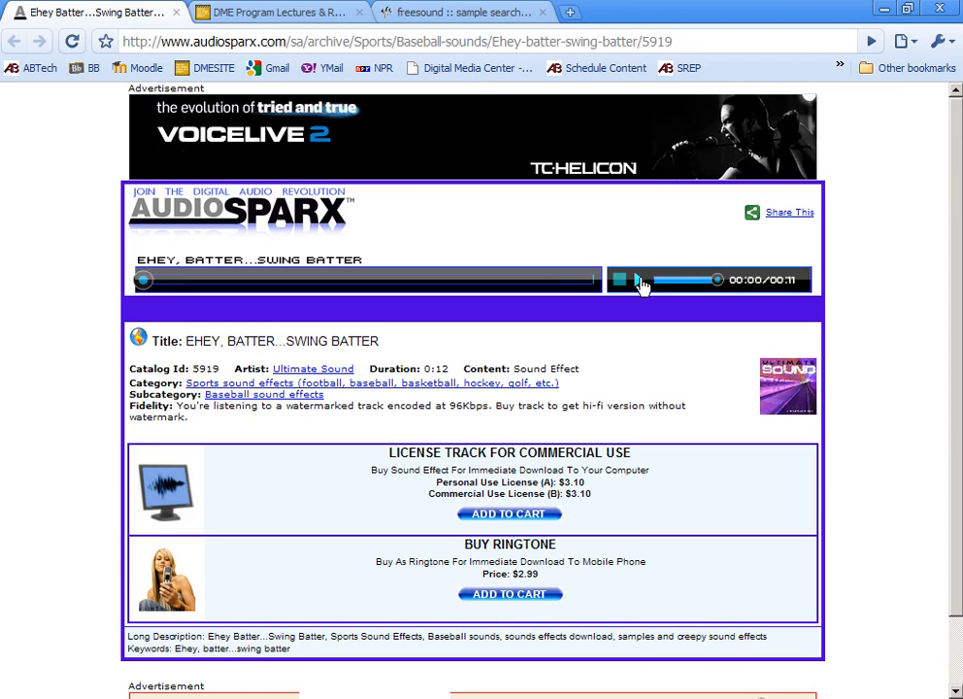
Switch to Audacity and set the recording source to Stereo Mix.
{"action": "left_click", "coordinate": [495, 697]}
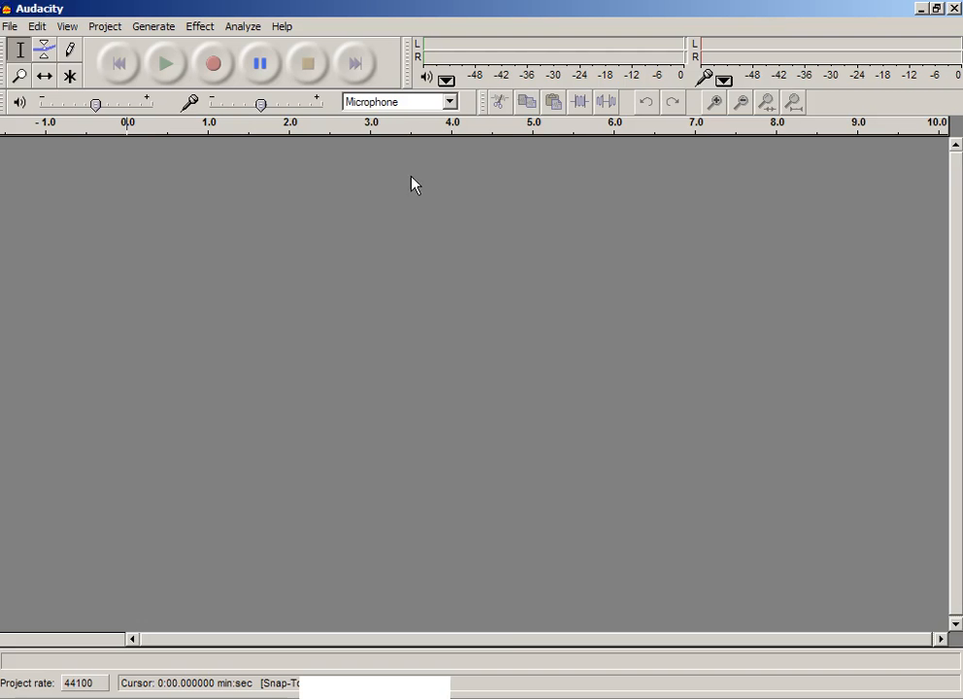
{"action": "left_click", "coordinate": [397, 104]}
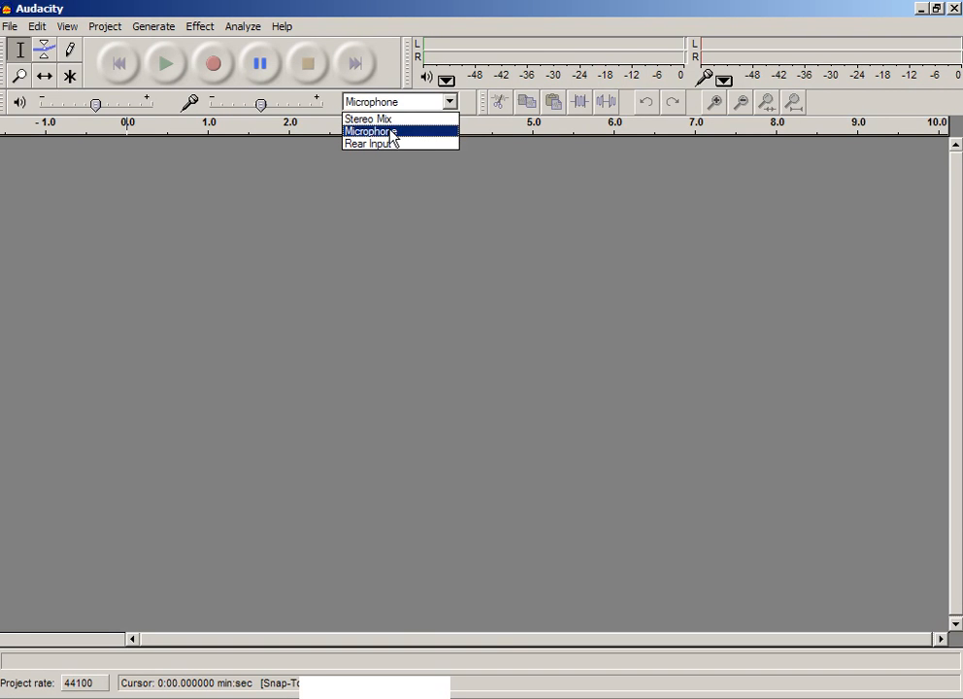
{"action": "left_click", "coordinate": [371, 119]}
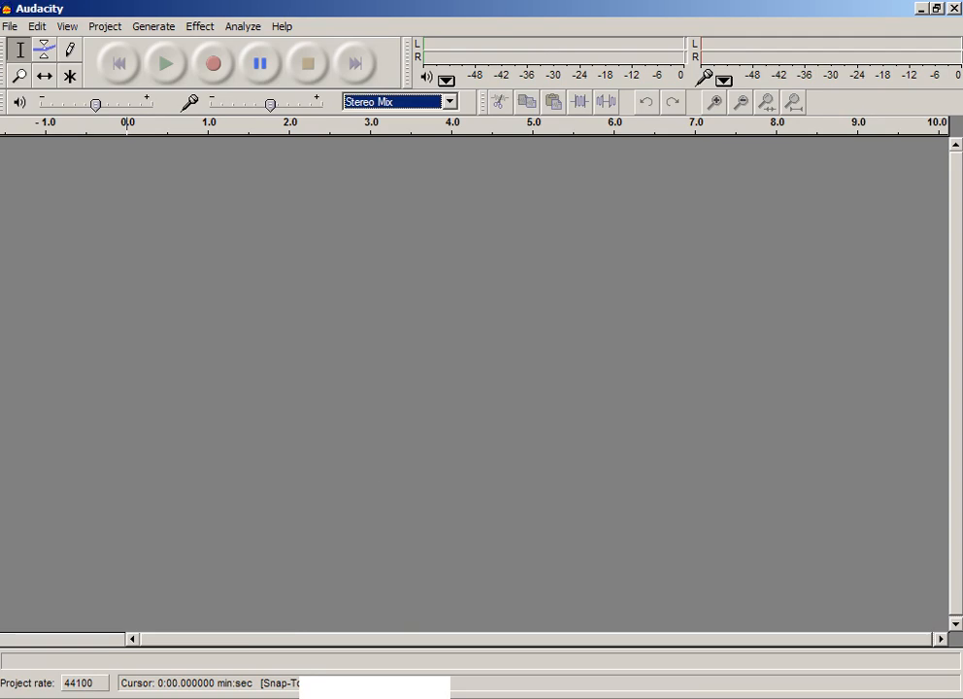
{"action": "key", "text": "alt+Tab"}
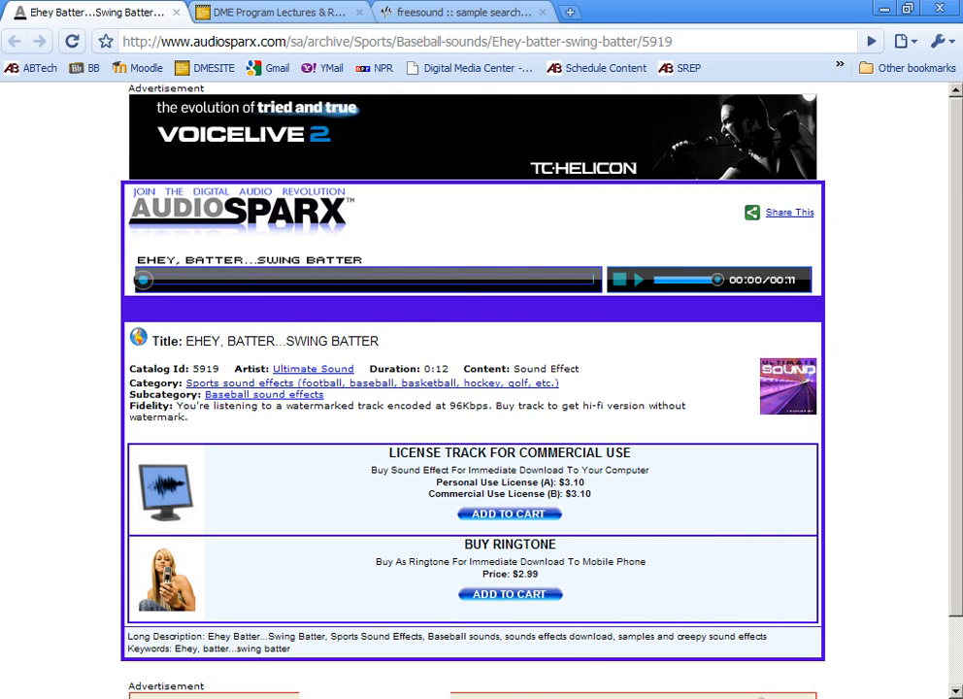
{"action": "key", "text": "alt+Tab"}
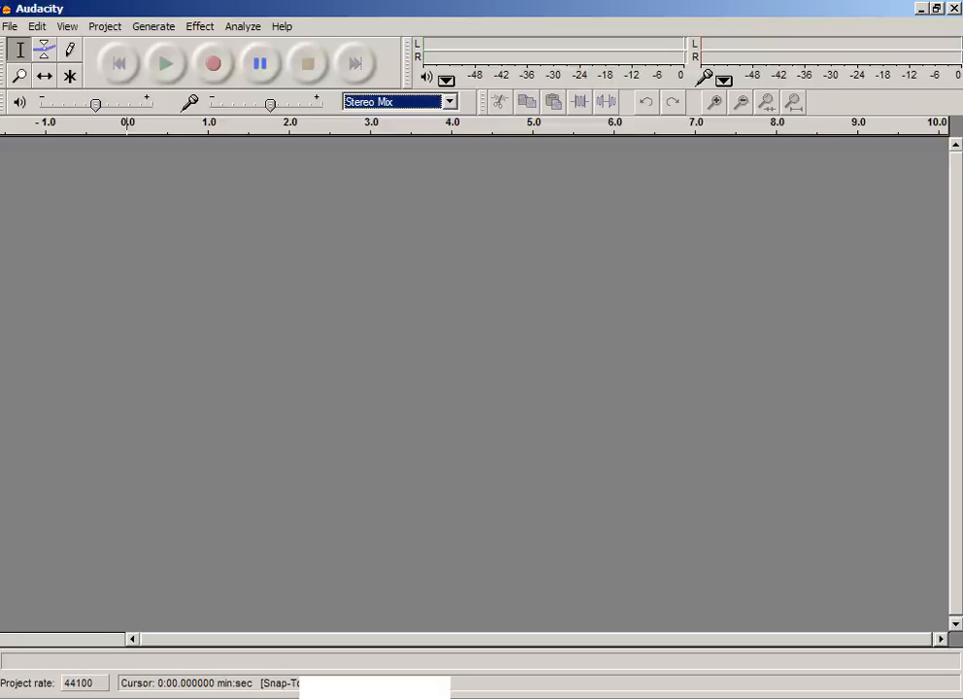
Record the "Ehey, Batter...Swing Batter" sound into Audacity while it plays on the AudioSparx page, stopping both when enough is captured.
{"action": "left_click", "coordinate": [216, 68]}
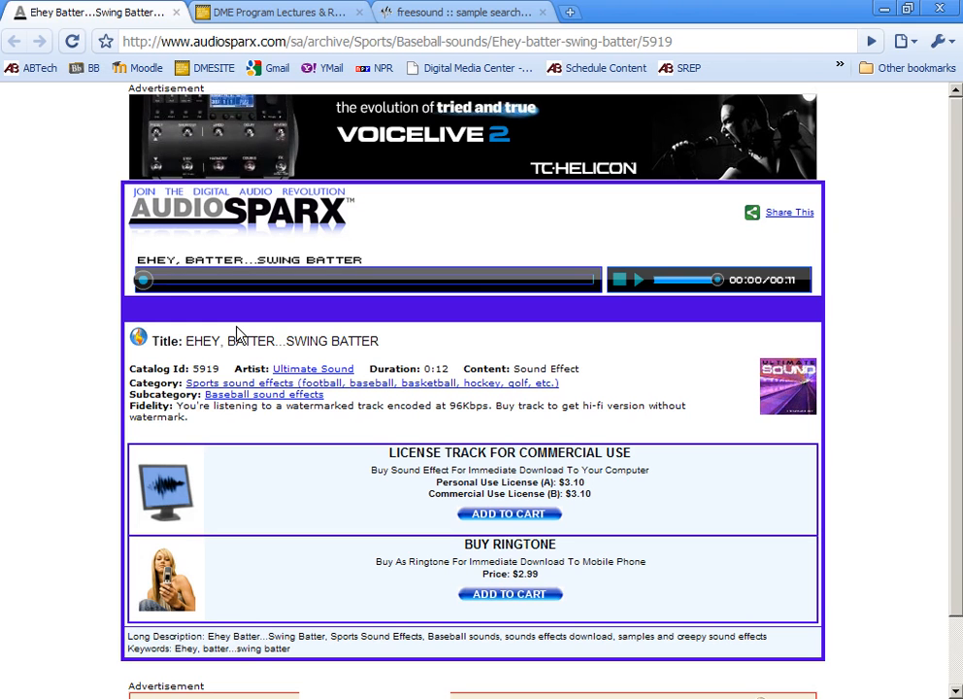
{"action": "left_click", "coordinate": [640, 280]}
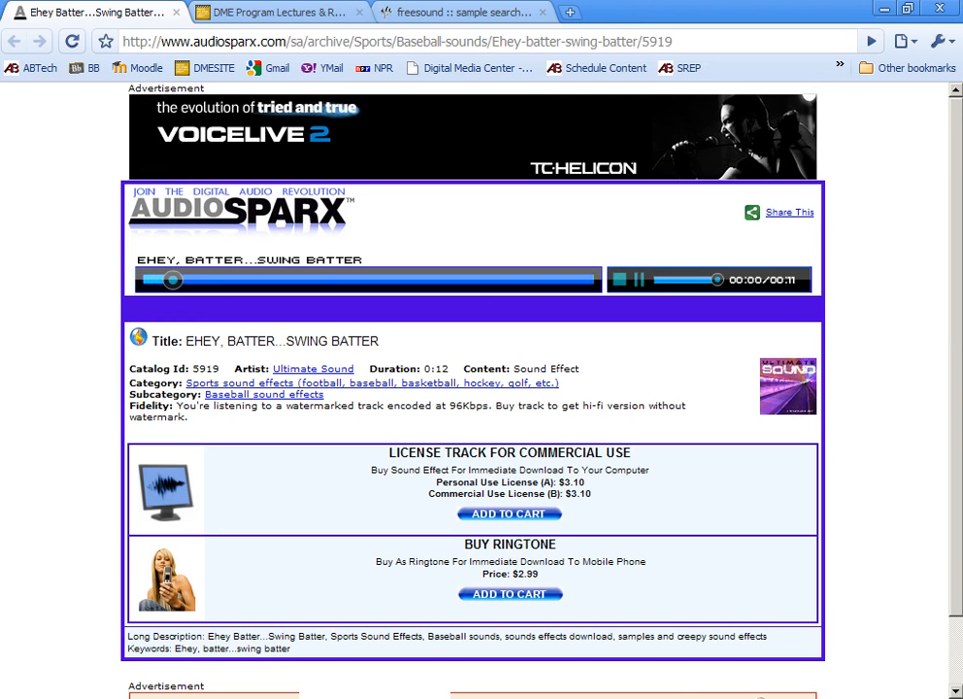
{"action": "key", "text": "alt+Tab"}
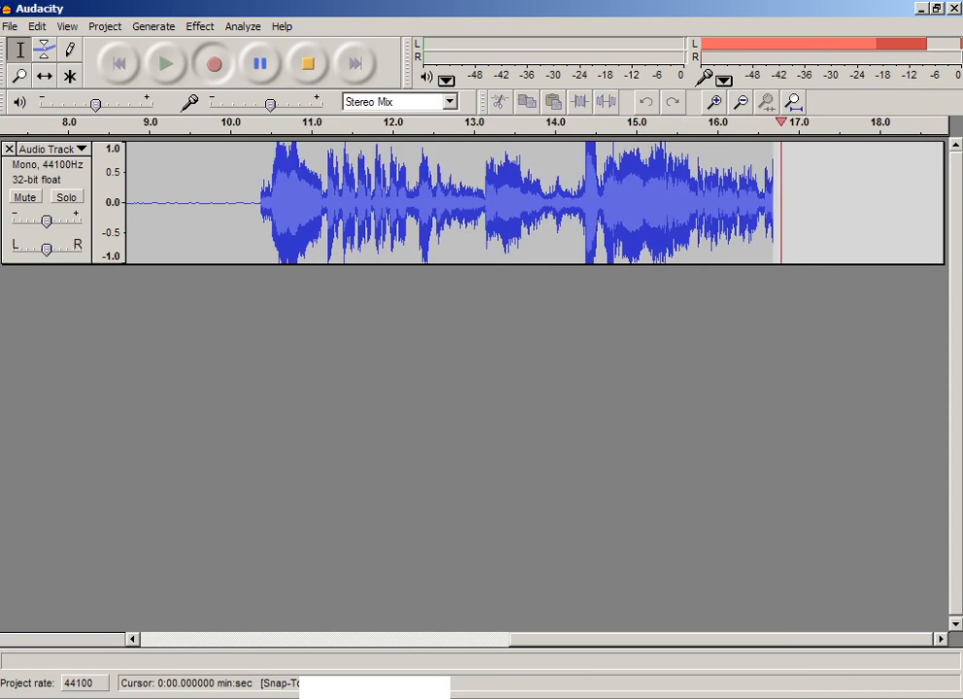
{"action": "key", "text": "alt+Tab"}
{"action": "left_click", "coordinate": [619, 280]}
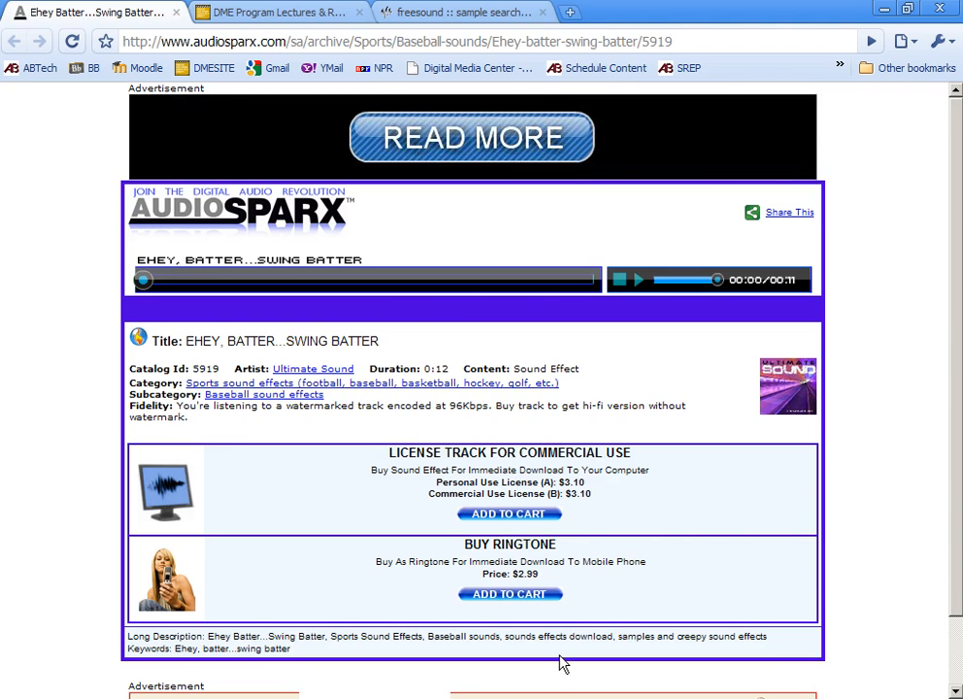
{"action": "key", "text": "alt+Tab"}
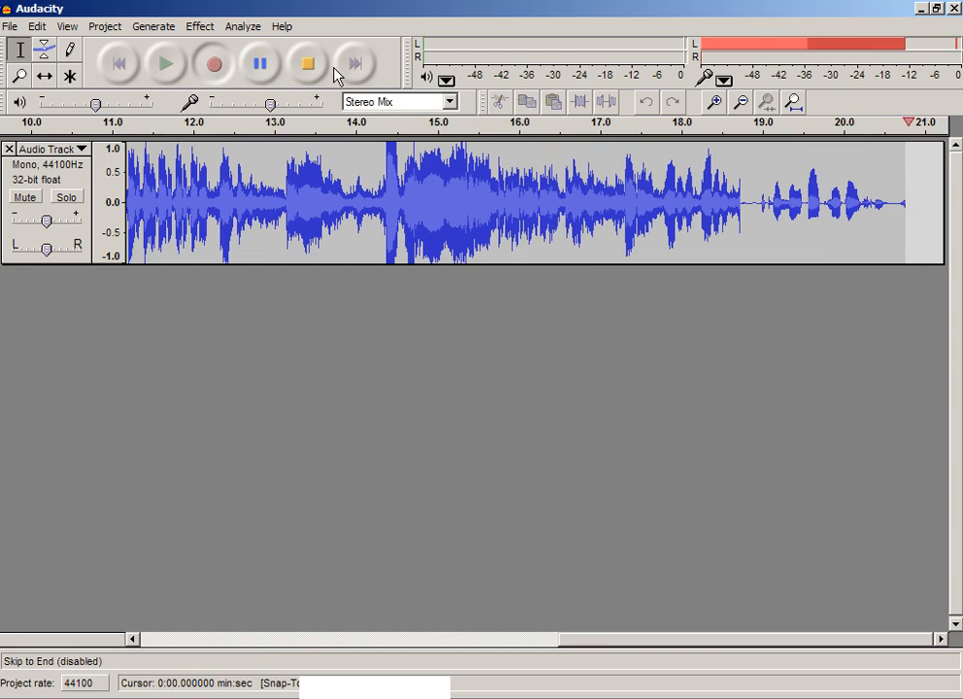
{"action": "left_click", "coordinate": [308, 75]}
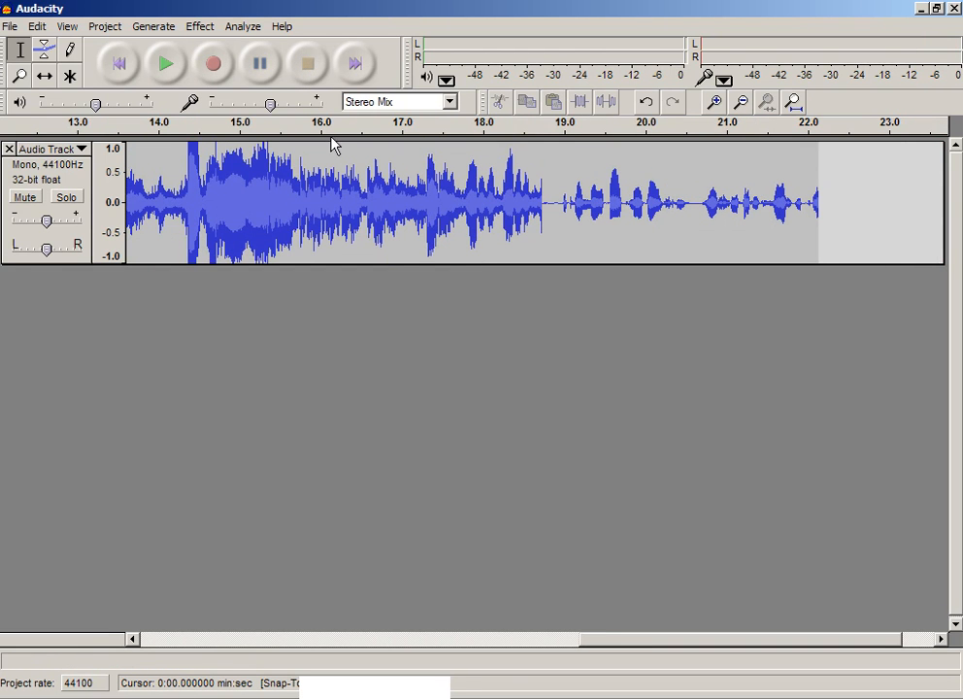
Play back the recorded track from about 10.3 seconds, where the sound effect begins.
{"action": "left_click_drag", "start_coordinate": [248, 222], "coordinate": [0, 208]}
{"action": "left_click", "coordinate": [387, 192]}
{"action": "key", "text": "space"}
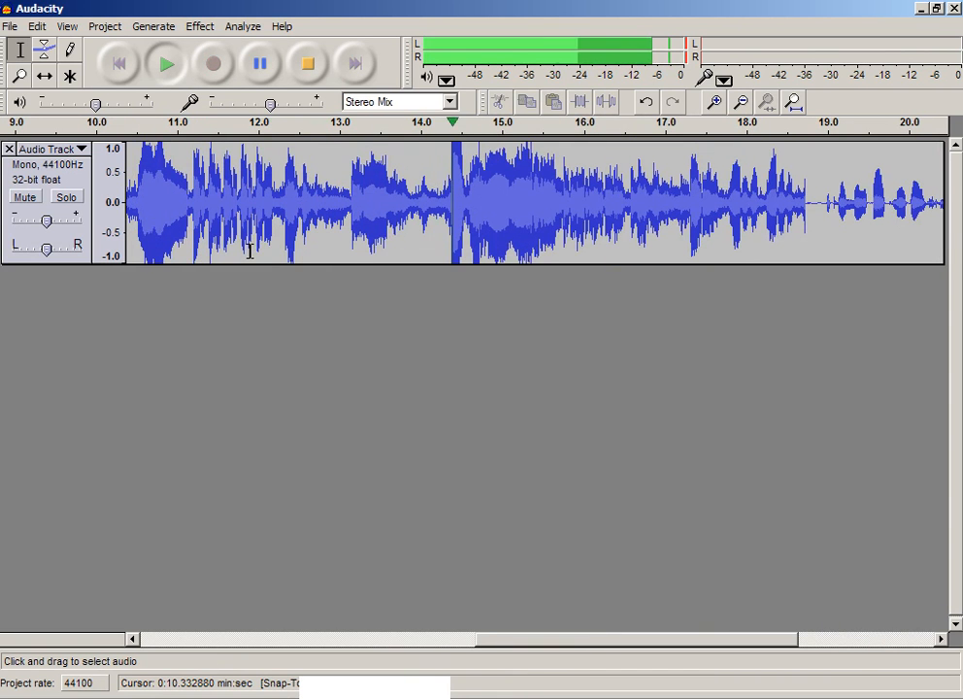
{"action": "key", "text": "space"}
Delete the silence before the sound effect, and trim off everything after about 3.9 seconds of the remaining clip.
{"action": "left_click_drag", "start_coordinate": [419, 216], "coordinate": [0, 217]}
{"action": "left_click", "coordinate": [405, 257]}
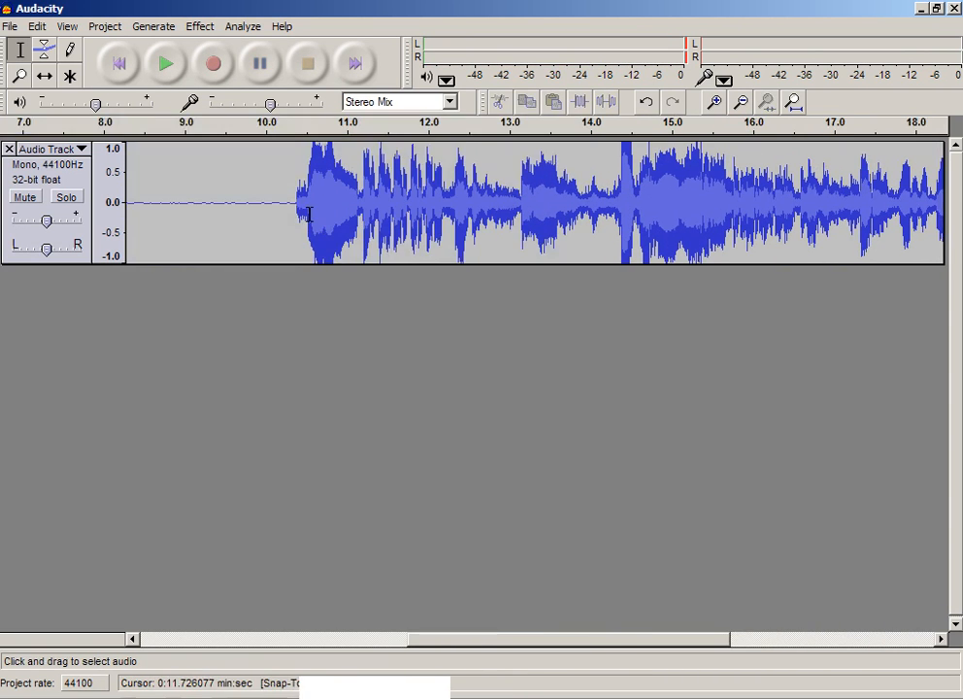
{"action": "left_click_drag", "start_coordinate": [294, 209], "coordinate": [2, 233]}
{"action": "key", "text": "Delete"}
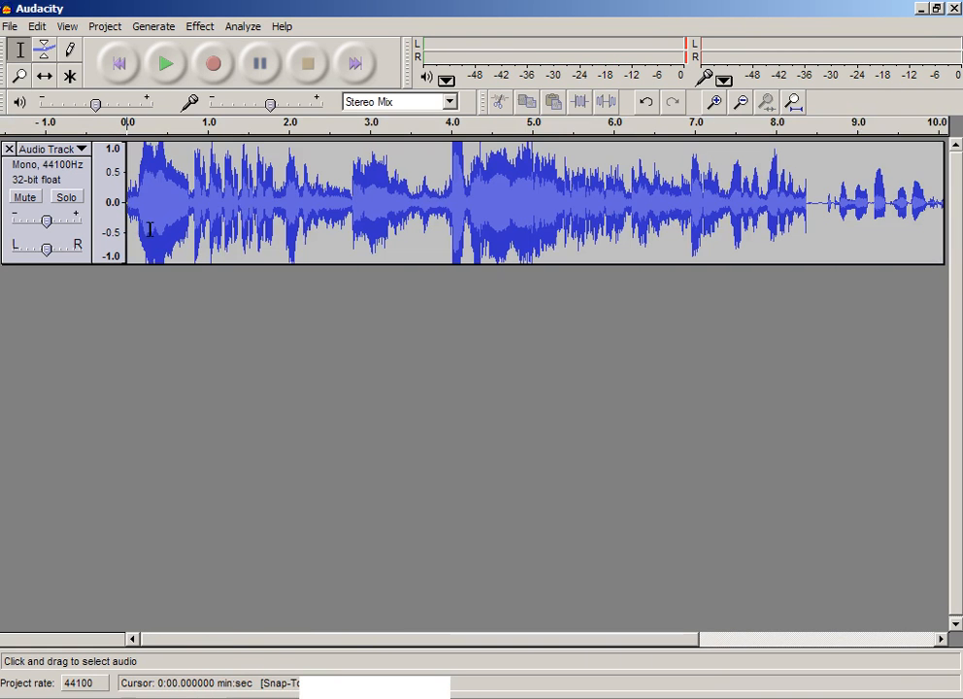
{"action": "left_click_drag", "start_coordinate": [443, 202], "coordinate": [961, 206]}
{"action": "key", "text": "Delete"}
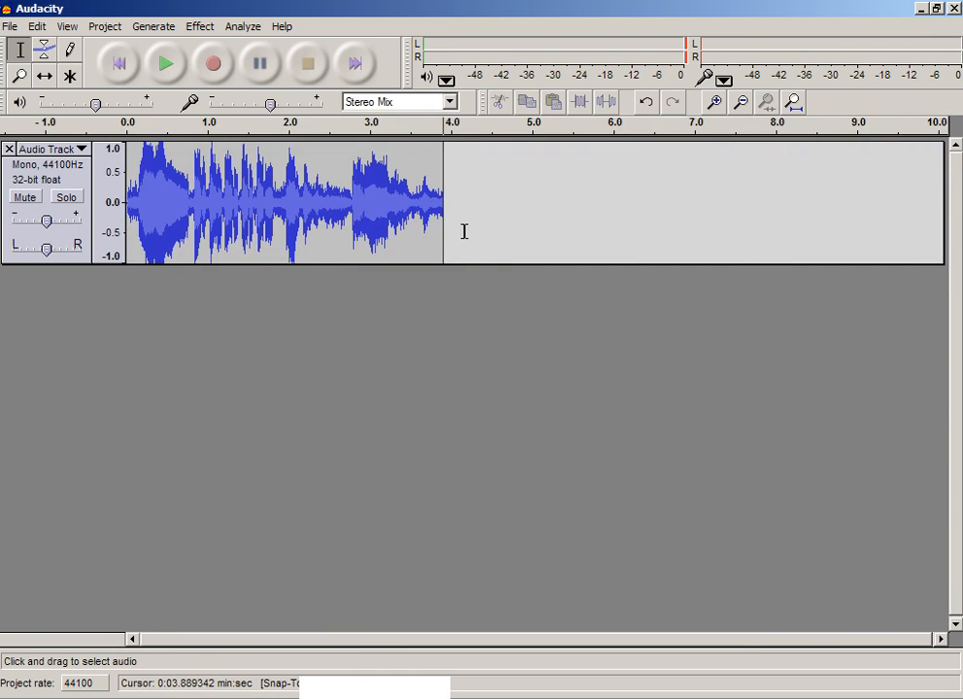
Apply a Fade Out to the clip's ending, from about 2.8 seconds to its end.
{"action": "left_click_drag", "start_coordinate": [451, 198], "coordinate": [352, 199]}
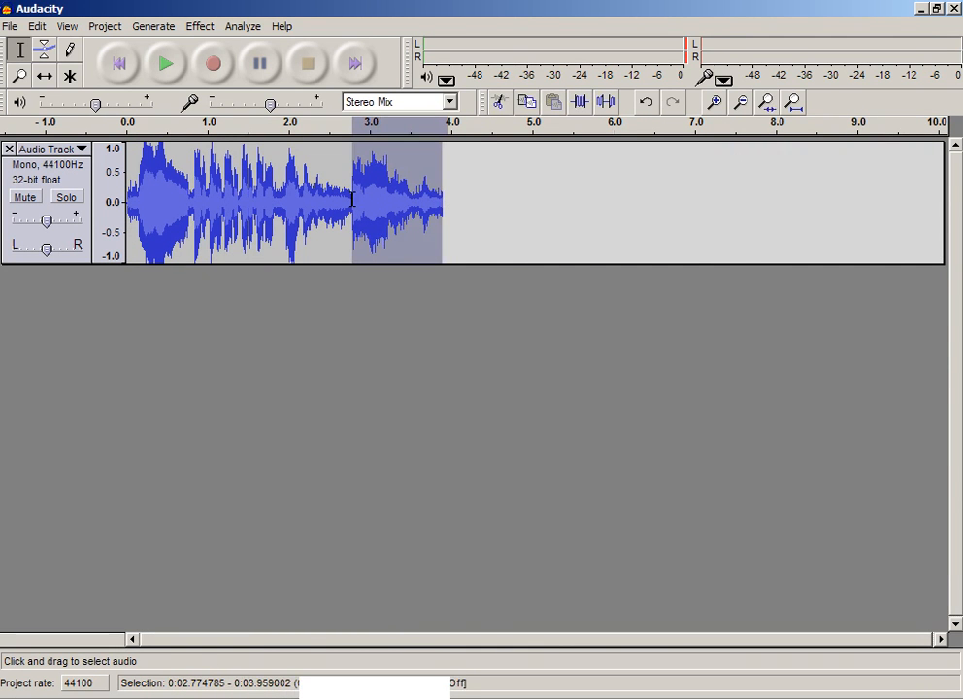
{"action": "left_click", "coordinate": [199, 28]}
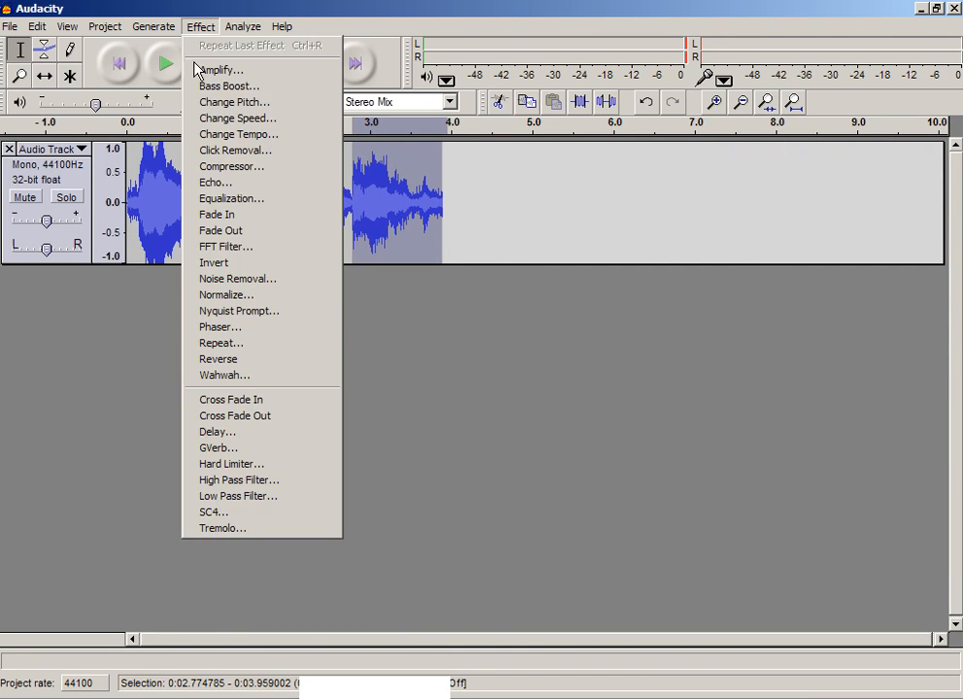
{"action": "left_click", "coordinate": [232, 231]}
{"action": "left_click", "coordinate": [455, 206]}
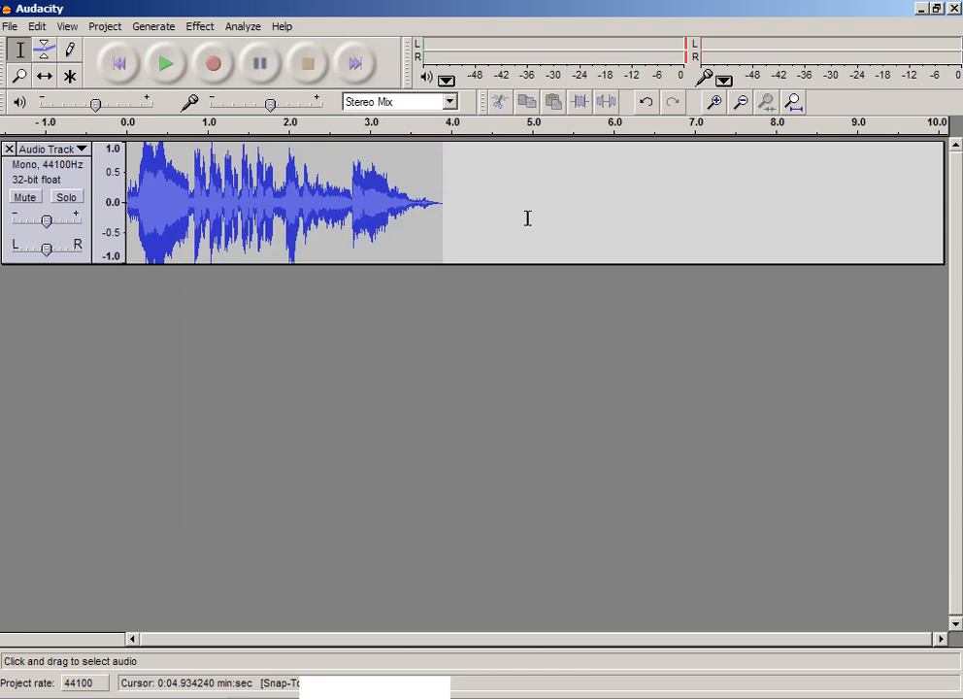
Lower the volume of the whole clip with the Amplify effect set to -4.1 dB.
{"action": "left_click_drag", "start_coordinate": [473, 206], "coordinate": [121, 202]}
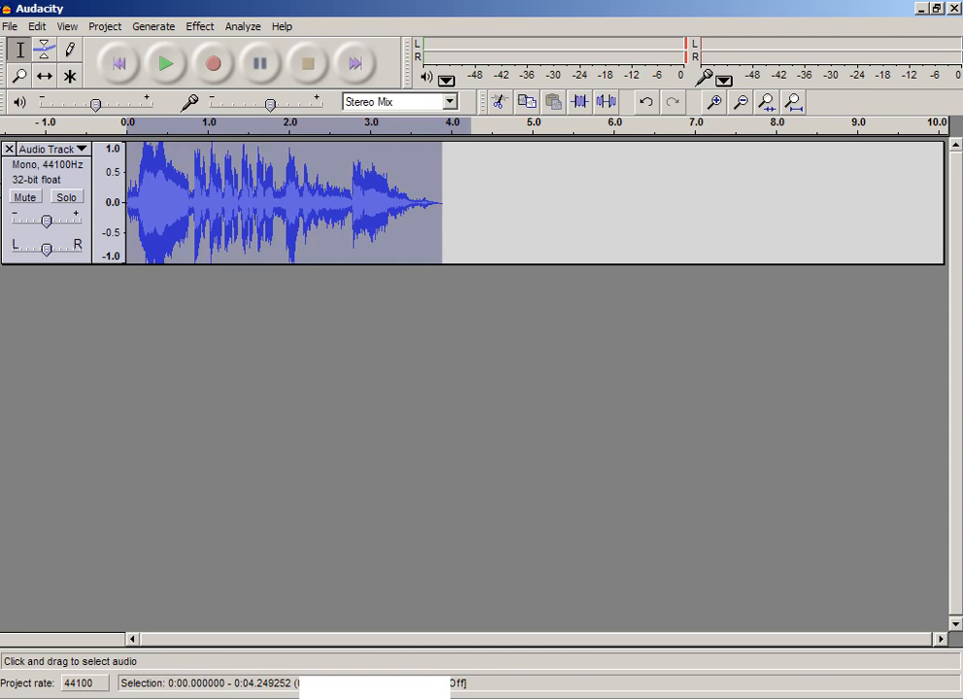
{"action": "left_click", "coordinate": [156, 27]}
{"action": "left_click", "coordinate": [214, 70]}
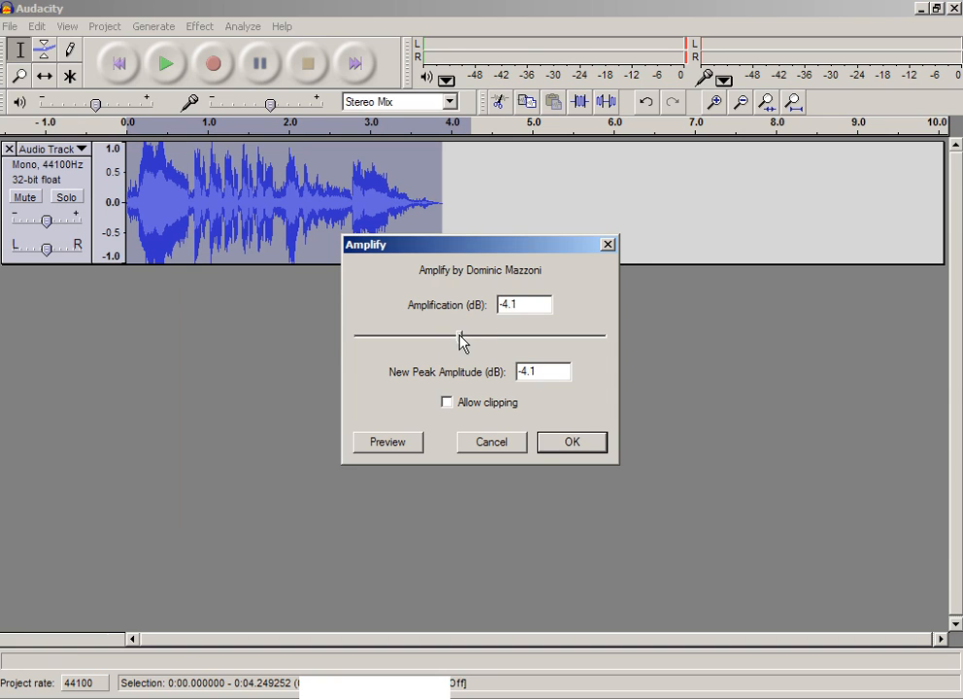
{"action": "left_click", "coordinate": [549, 438]}
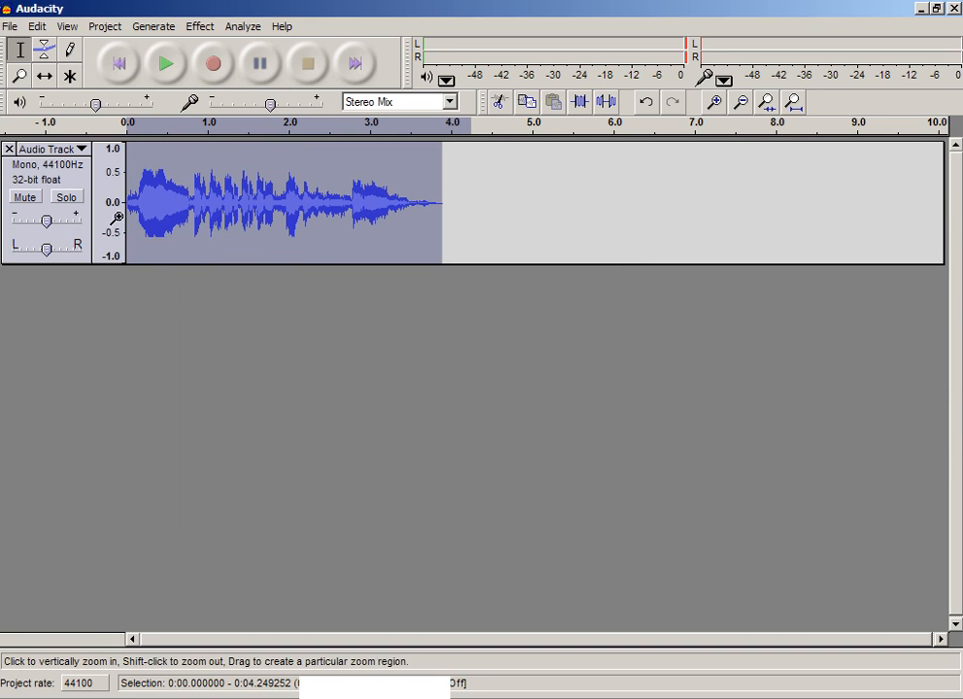
Play back part of the quieter clip to check its volume.
{"action": "key", "text": "space"}
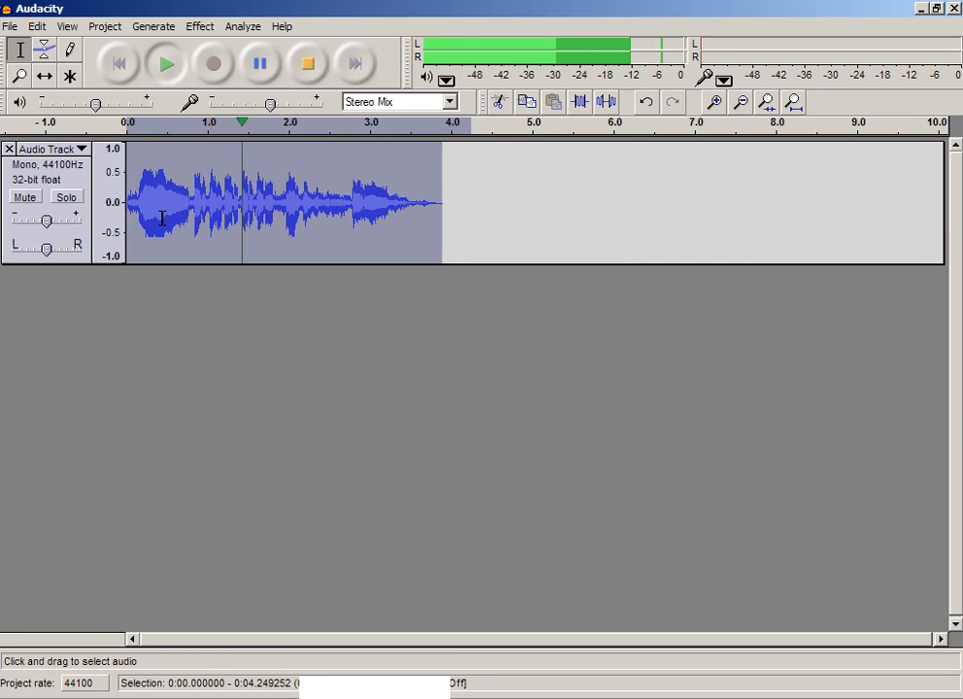
{"action": "key", "text": "space"}
{"action": "left_click", "coordinate": [486, 198], "text": "shift"}
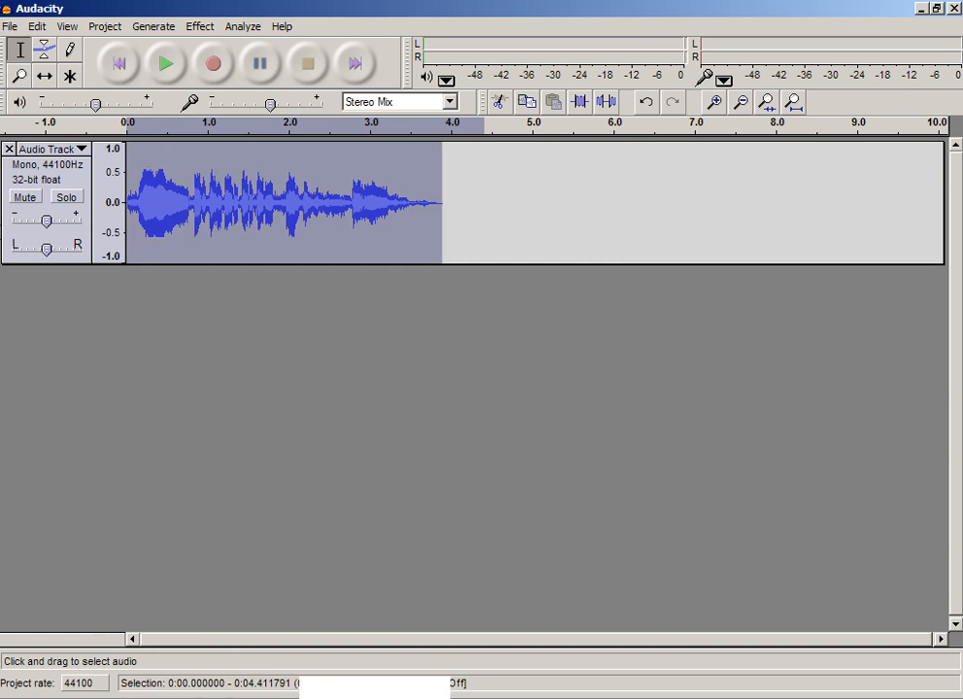
{"action": "left_click", "coordinate": [9, 29]}
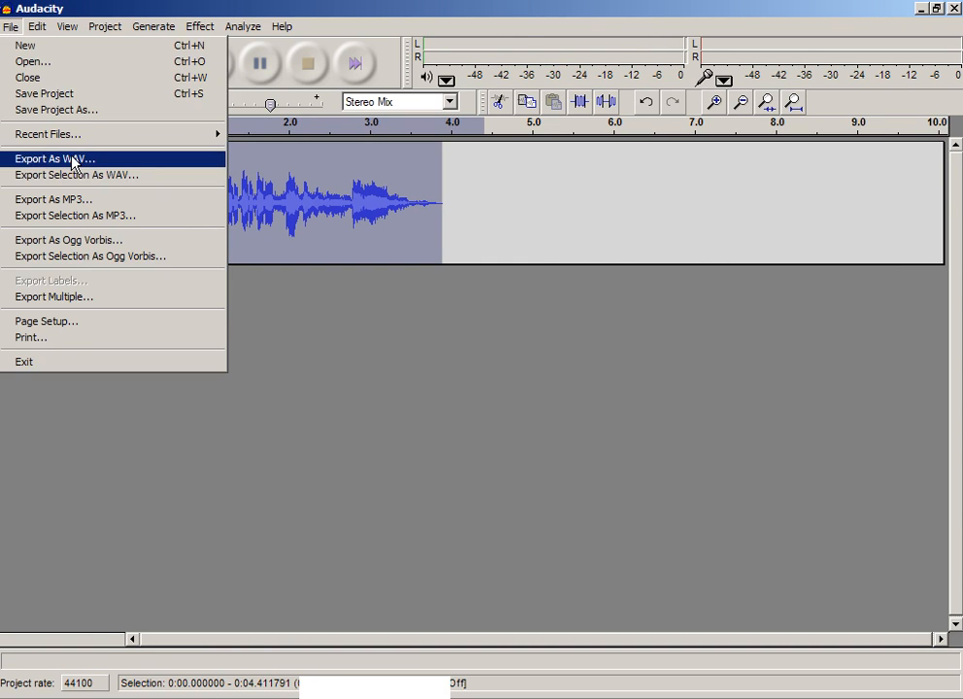
{"action": "left_click", "coordinate": [70, 158]}
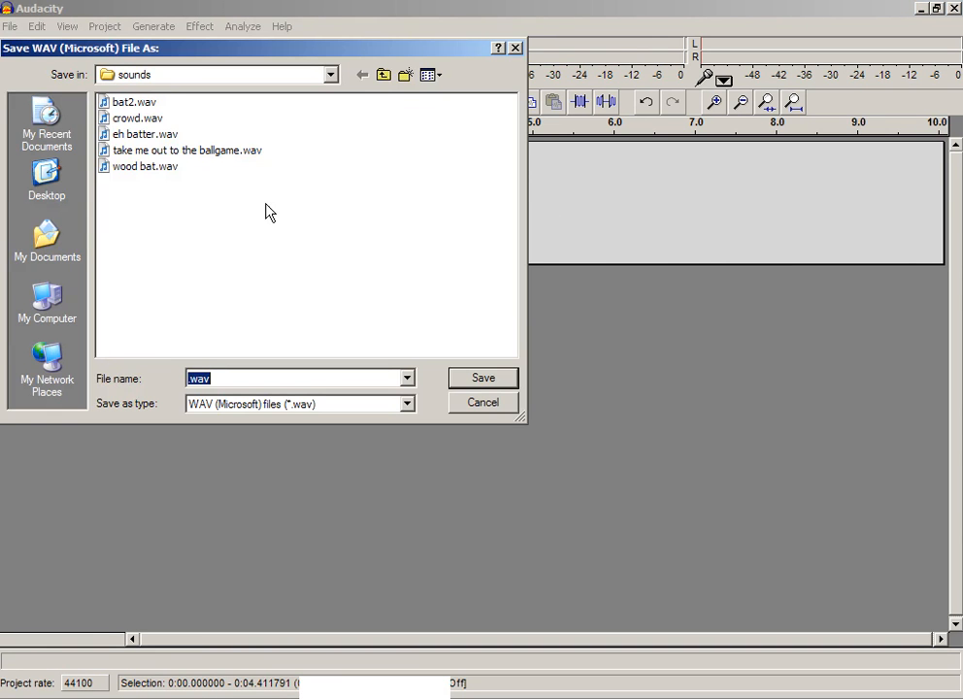
{"action": "left_click", "coordinate": [140, 150]}
{"action": "left_click", "coordinate": [160, 134]}
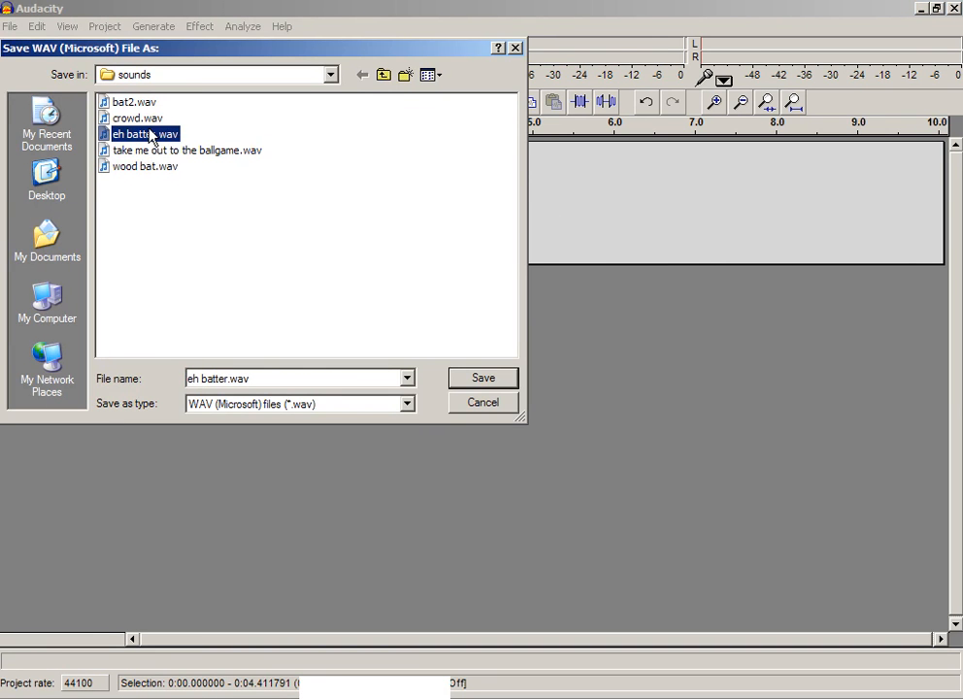
{"action": "left_click", "coordinate": [492, 410]}
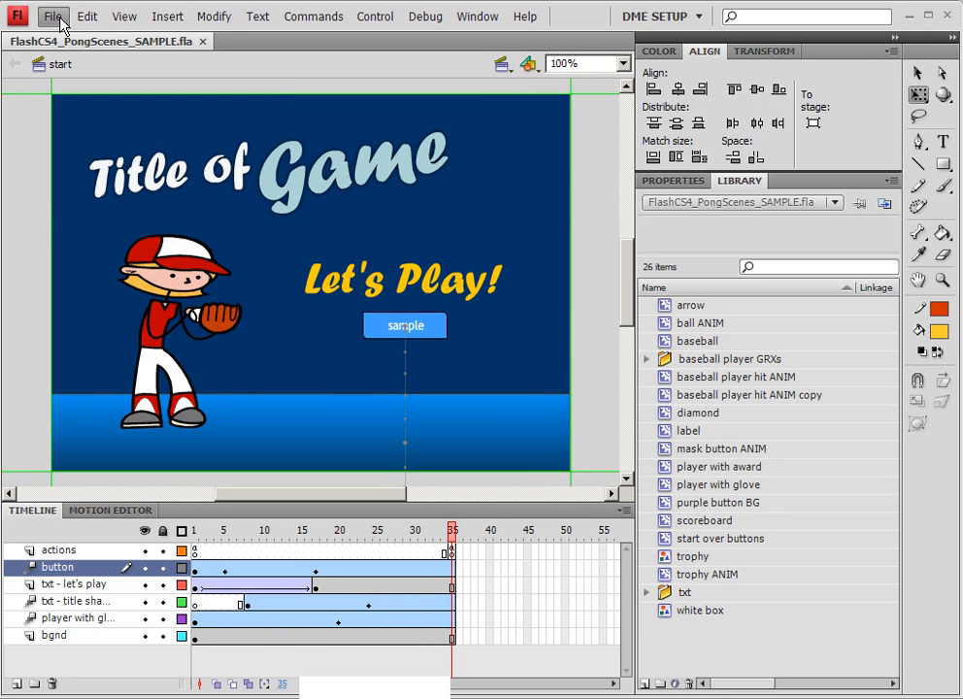
Import bat2.wav, crowd.wav, eh batter.wav, take me out to the ballgame.wav and wood bat.wav from the sounds folder into the library.
{"action": "left_click", "coordinate": [54, 16]}
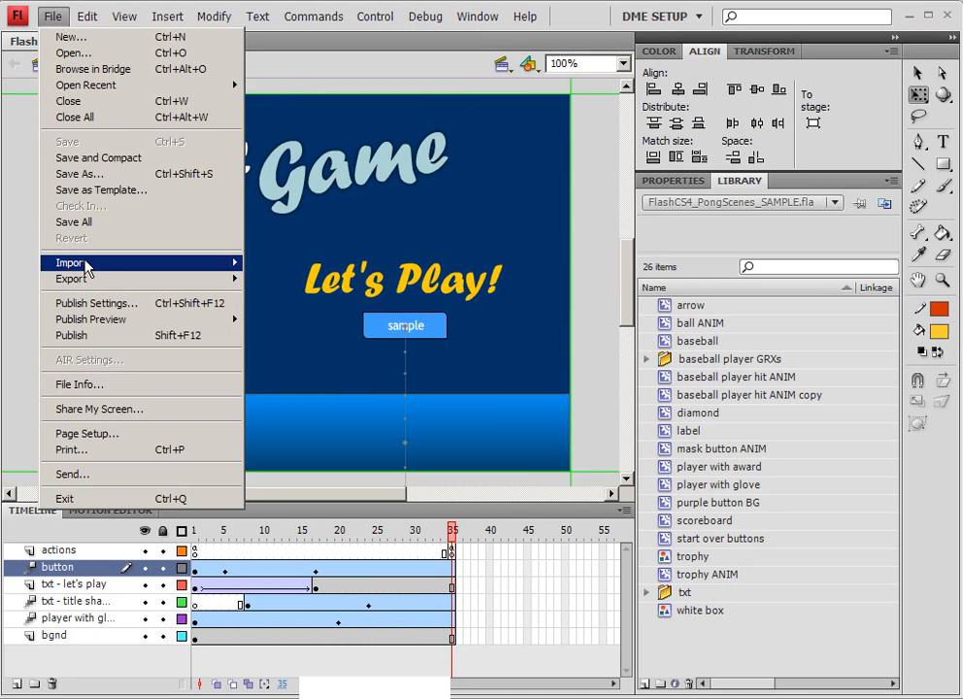
{"action": "mouse_move", "coordinate": [87, 269]}
{"action": "left_click", "coordinate": [298, 280]}
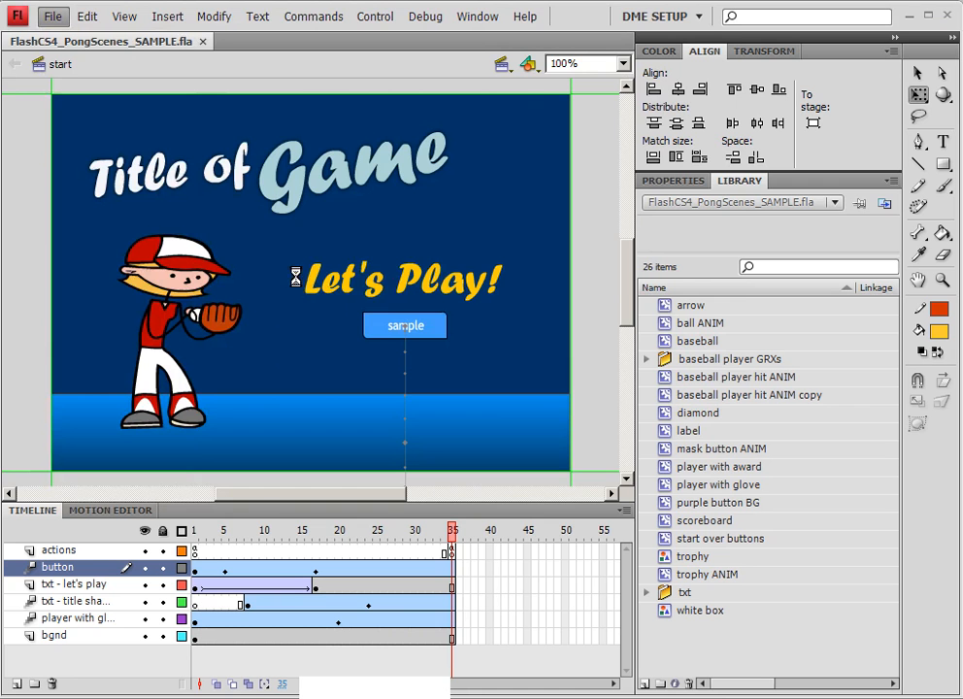
{"action": "left_click_drag", "start_coordinate": [408, 320], "coordinate": [337, 231]}
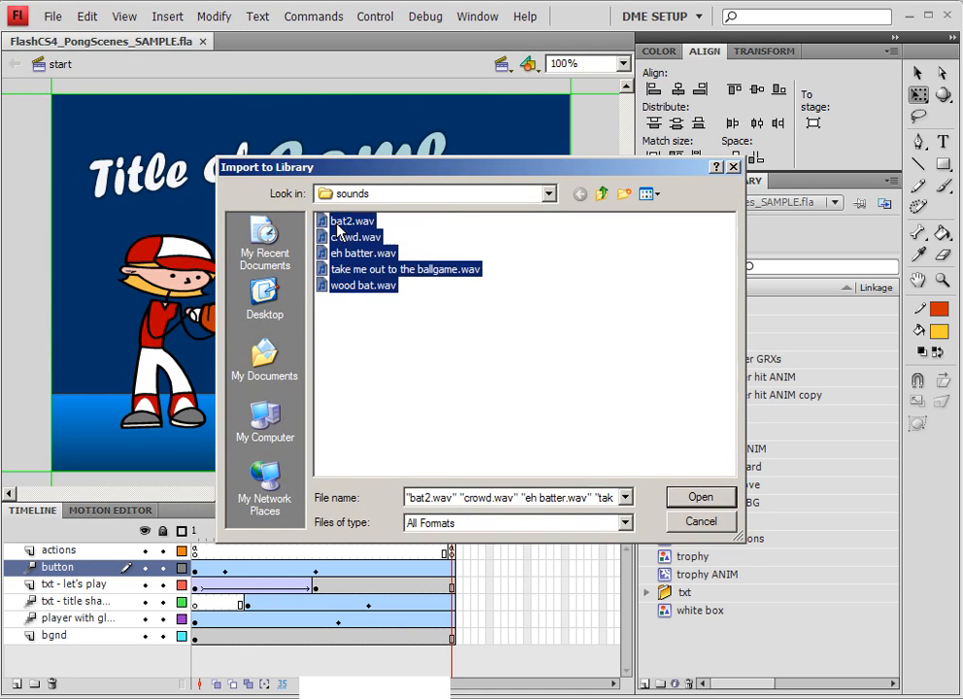
{"action": "left_click", "coordinate": [704, 501]}
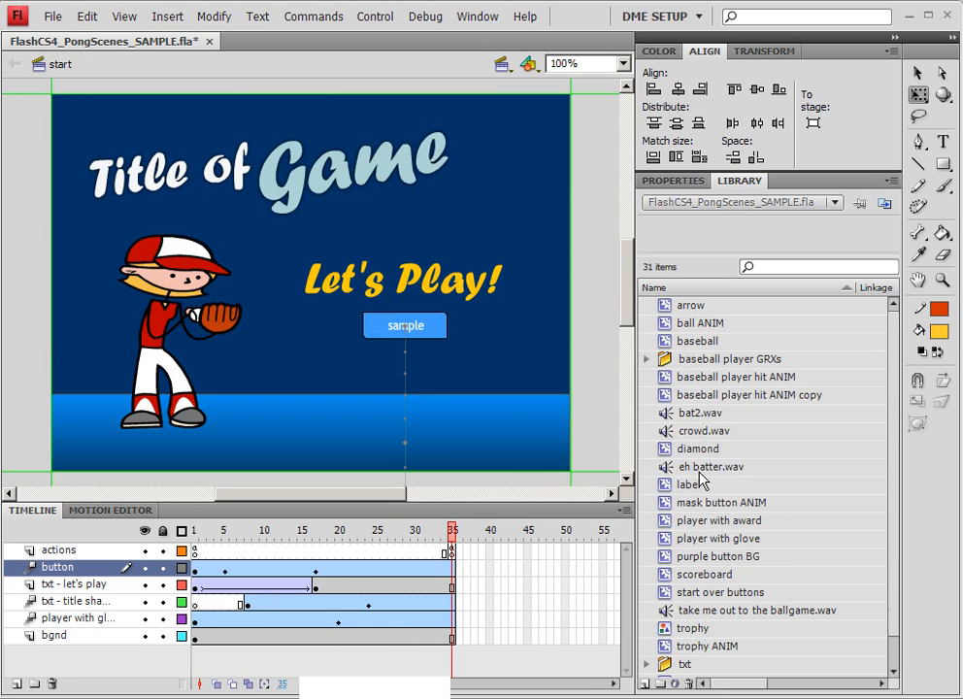
Preview the waveforms of bat2.wav, crowd.wav and eh batter.wav in the library.
{"action": "left_click", "coordinate": [718, 413]}
{"action": "left_click", "coordinate": [714, 431]}
{"action": "left_click", "coordinate": [712, 467]}
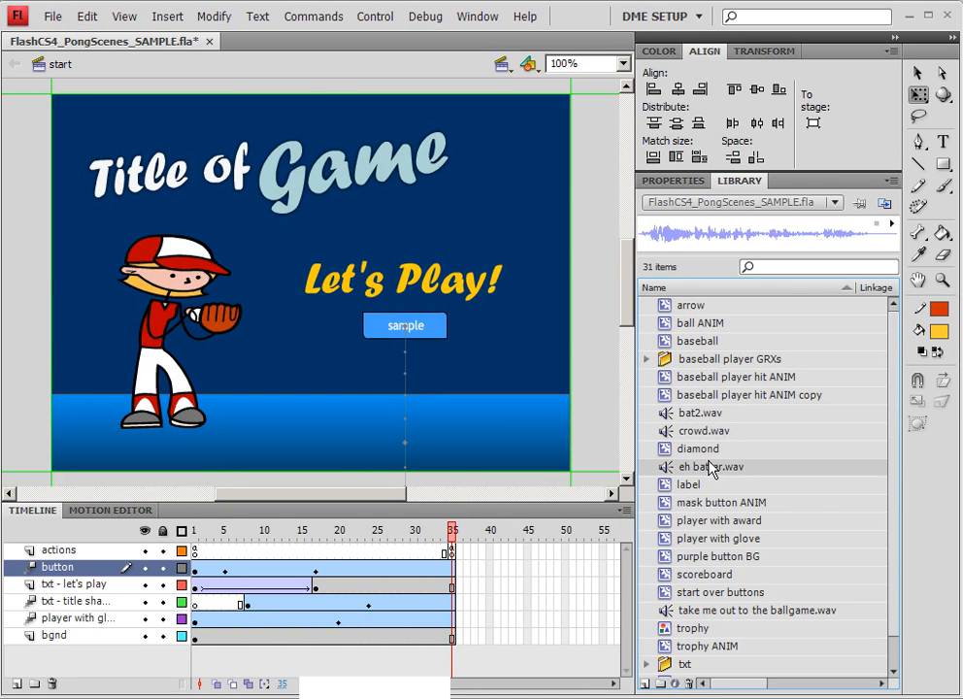
Create a new library folder named audio.
{"action": "left_click", "coordinate": [662, 685]}
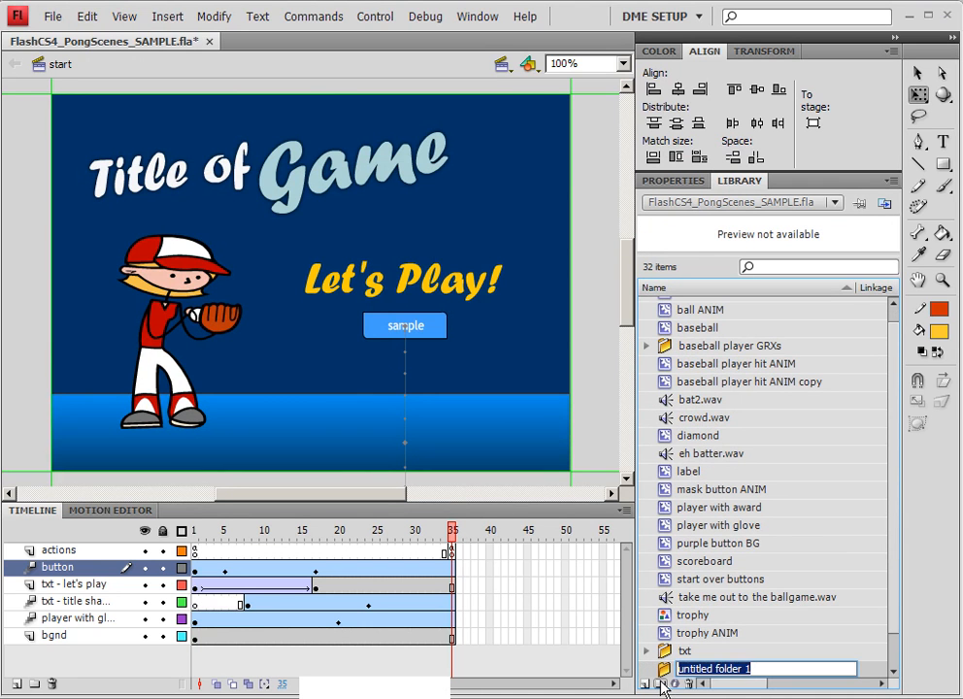
{"action": "type", "text": "audio"}
{"action": "key", "text": "Return"}
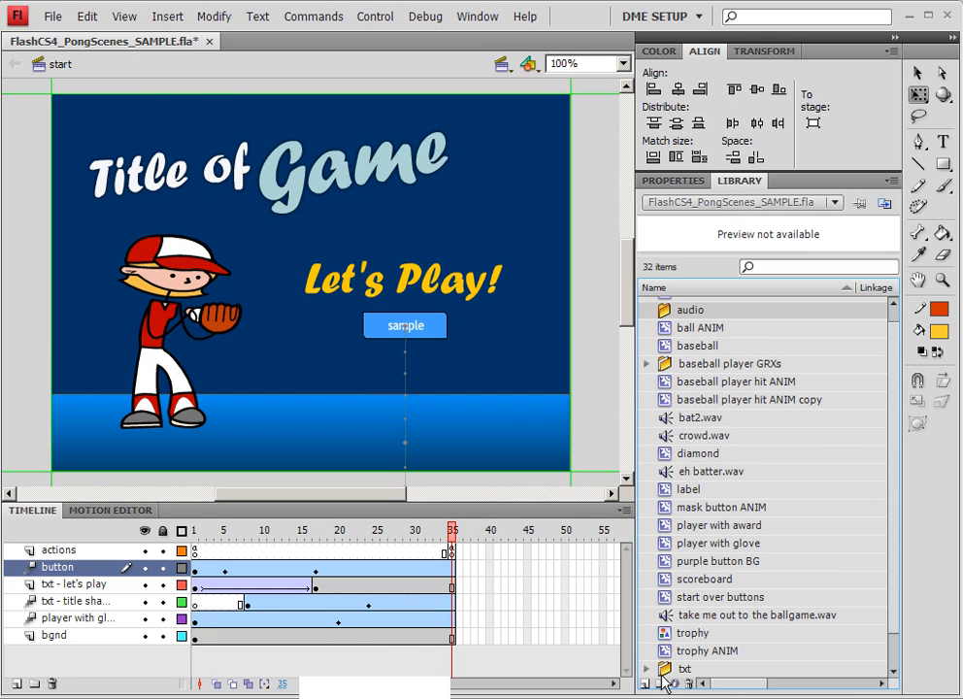
Move all five imported WAV sounds into the library's audio folder and expand the folder.
{"action": "left_click", "coordinate": [703, 617]}
{"action": "left_click", "coordinate": [689, 472], "text": "ctrl"}
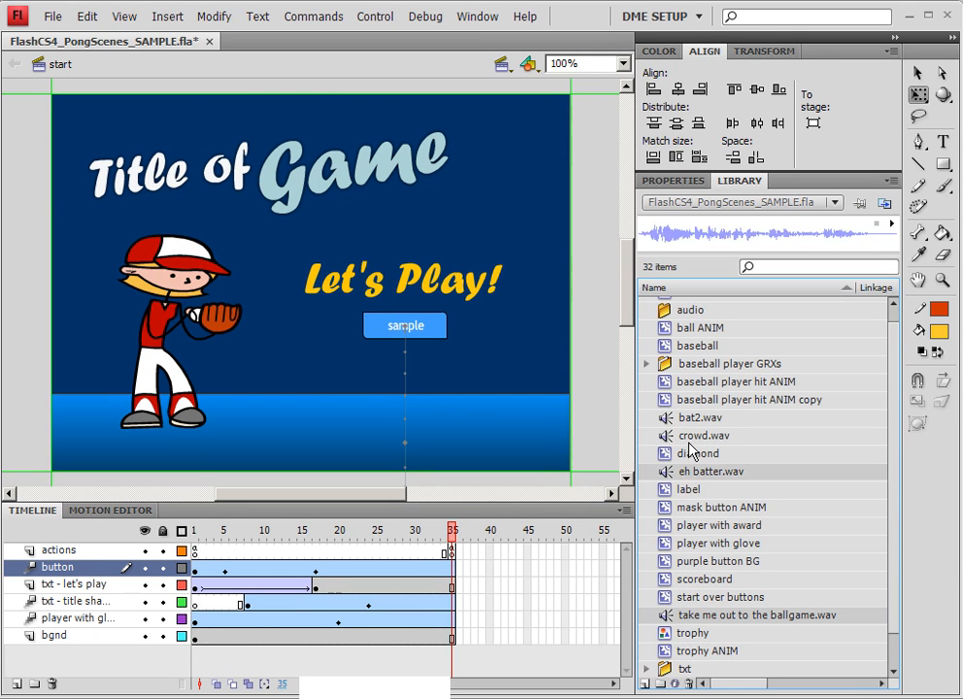
{"action": "left_click", "coordinate": [693, 436], "text": "ctrl"}
{"action": "left_click", "coordinate": [691, 418], "text": "ctrl"}
{"action": "scroll", "coordinate": [699, 435], "scroll_direction": "up", "scroll_amount": 1}
{"action": "scroll", "coordinate": [719, 505], "scroll_direction": "down", "scroll_amount": 1}
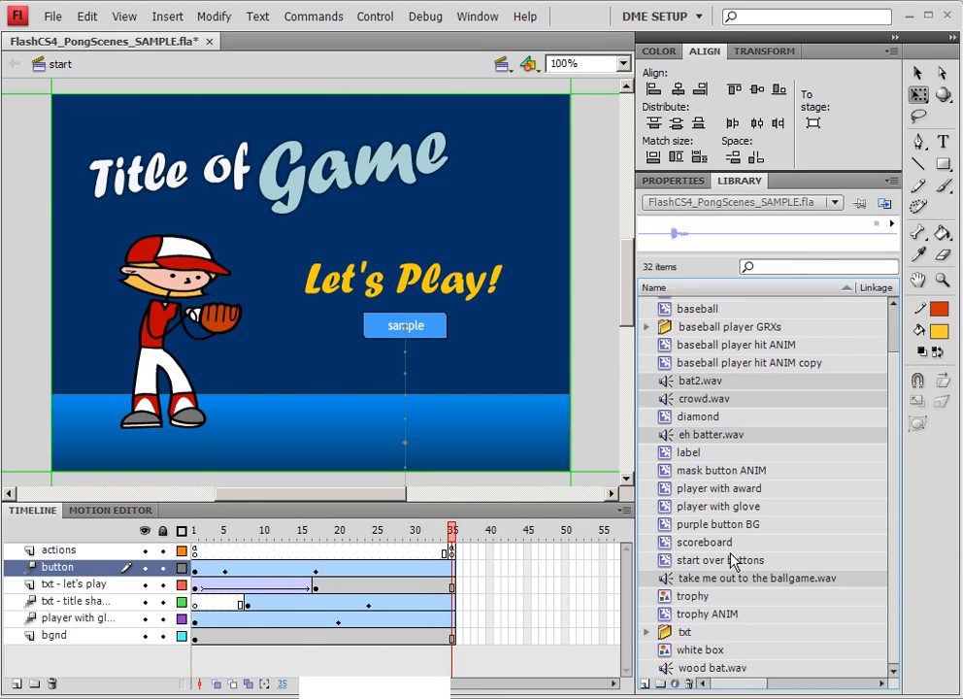
{"action": "scroll", "coordinate": [728, 524], "scroll_direction": "up", "scroll_amount": 1}
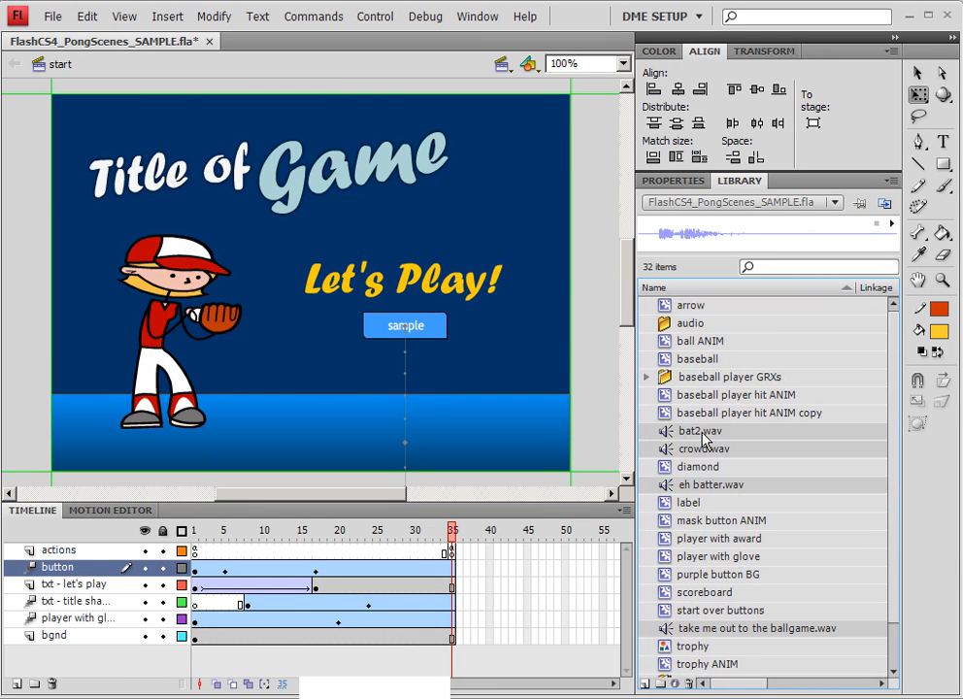
{"action": "left_click_drag", "start_coordinate": [702, 439], "coordinate": [670, 330]}
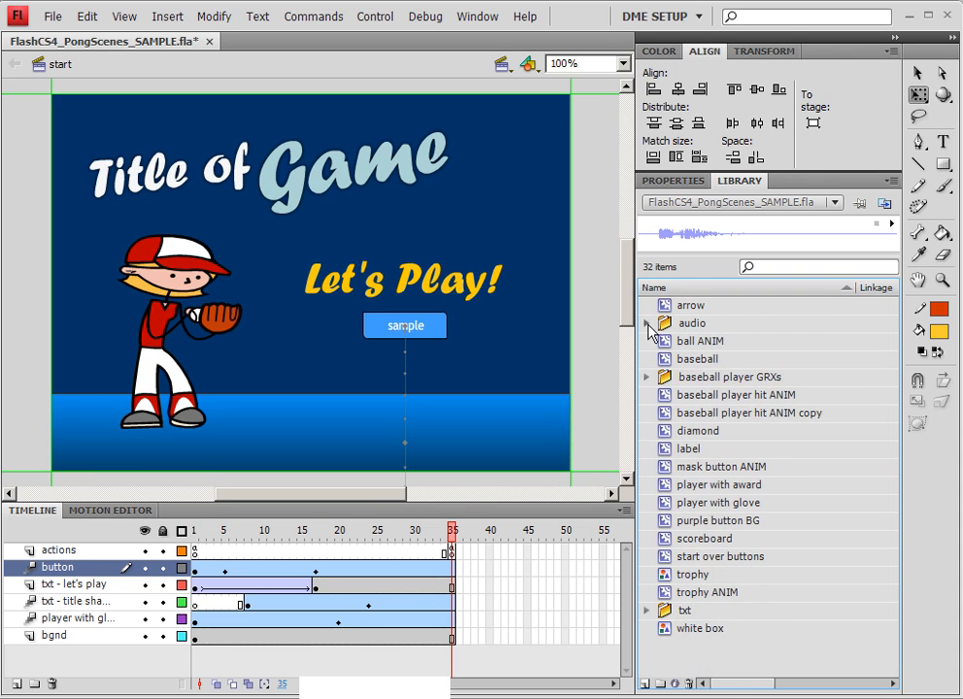
{"action": "left_click", "coordinate": [647, 325]}
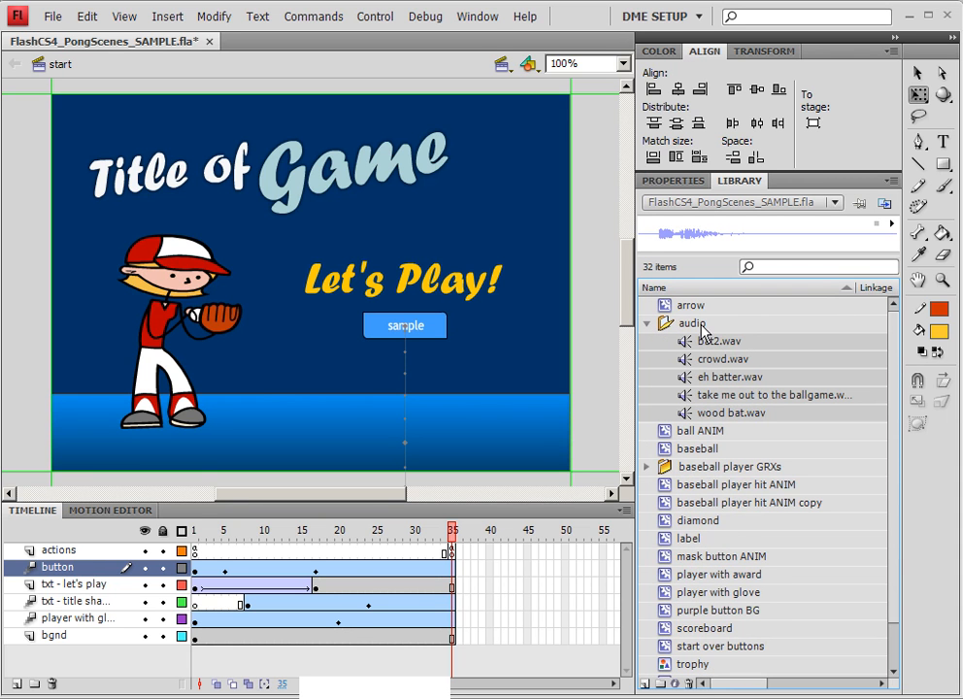
Add a new layer named audio directly above the button layer in the start scene.
{"action": "left_click_drag", "start_coordinate": [262, 530], "coordinate": [100, 427]}
{"action": "left_click", "coordinate": [17, 684]}
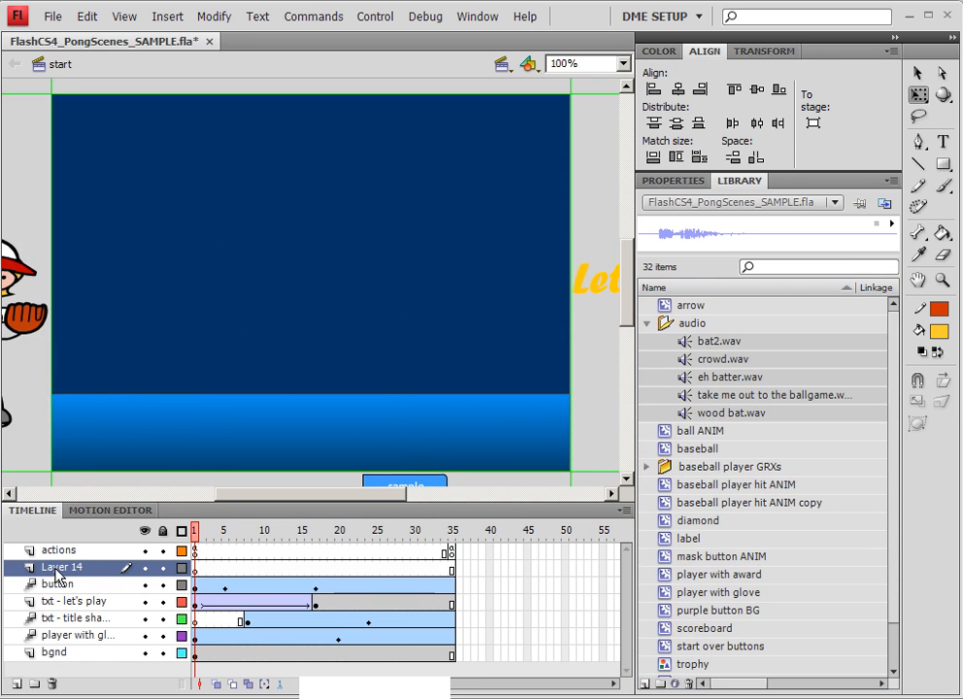
{"action": "double_click", "coordinate": [56, 571]}
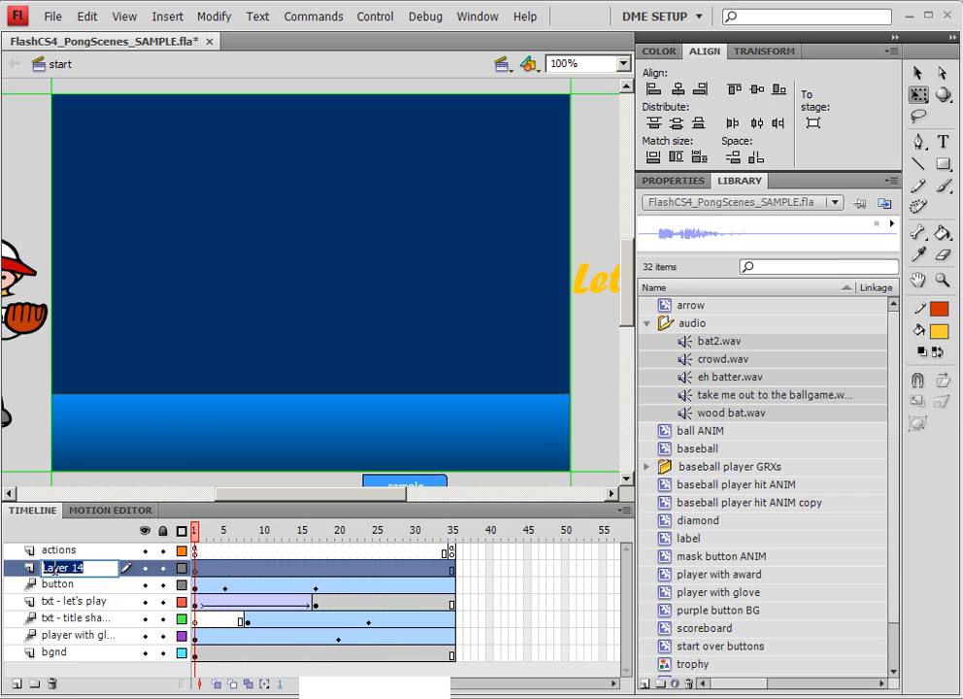
{"action": "type", "text": "audio"}
{"action": "key", "text": "Return"}
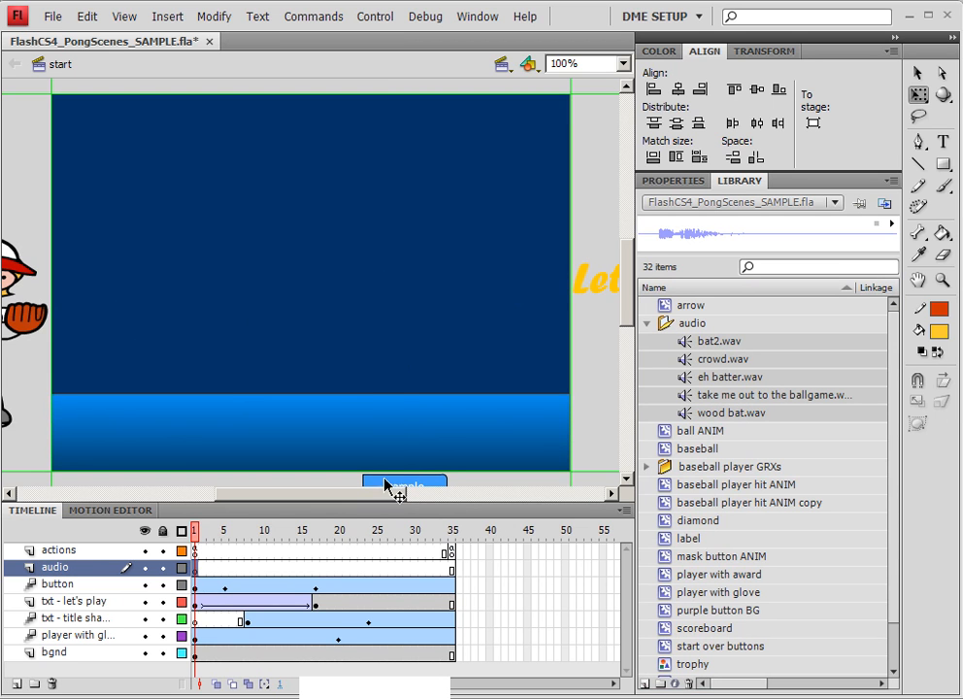
Assign take me out to the ballgame.wav to frame 1 of the start scene's audio layer, with its sync set to Start.
{"action": "left_click", "coordinate": [674, 182]}
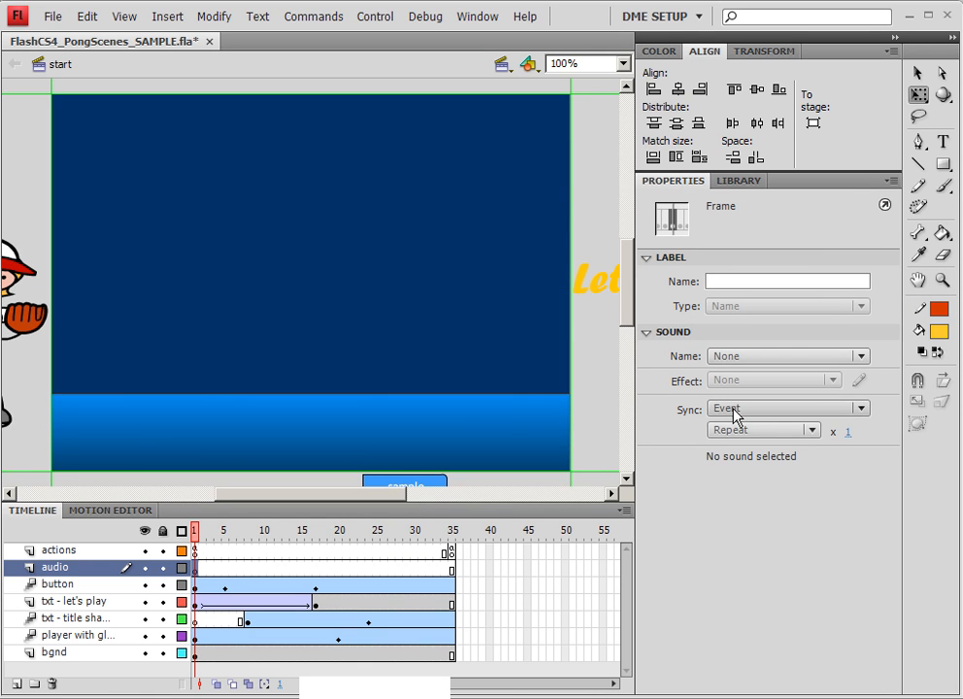
{"action": "left_click", "coordinate": [750, 358]}
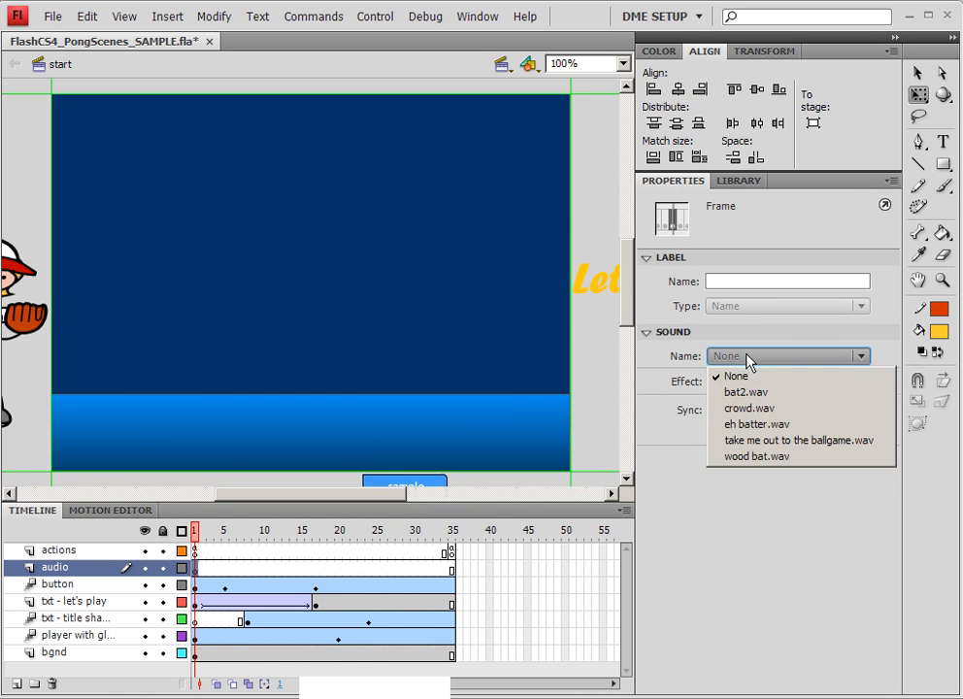
{"action": "left_click", "coordinate": [760, 441]}
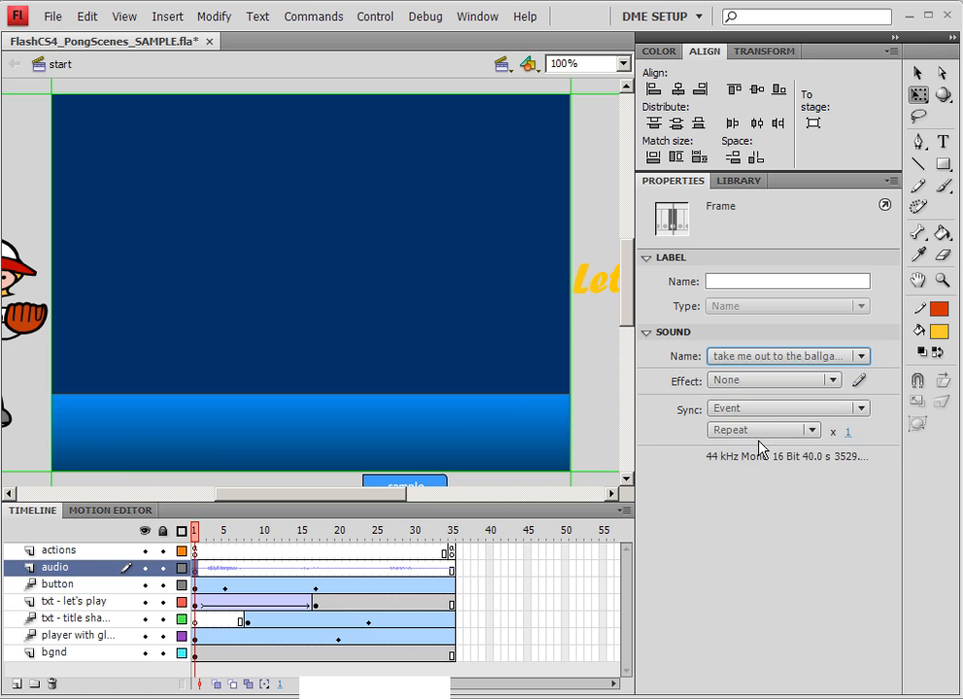
{"action": "left_click", "coordinate": [731, 415]}
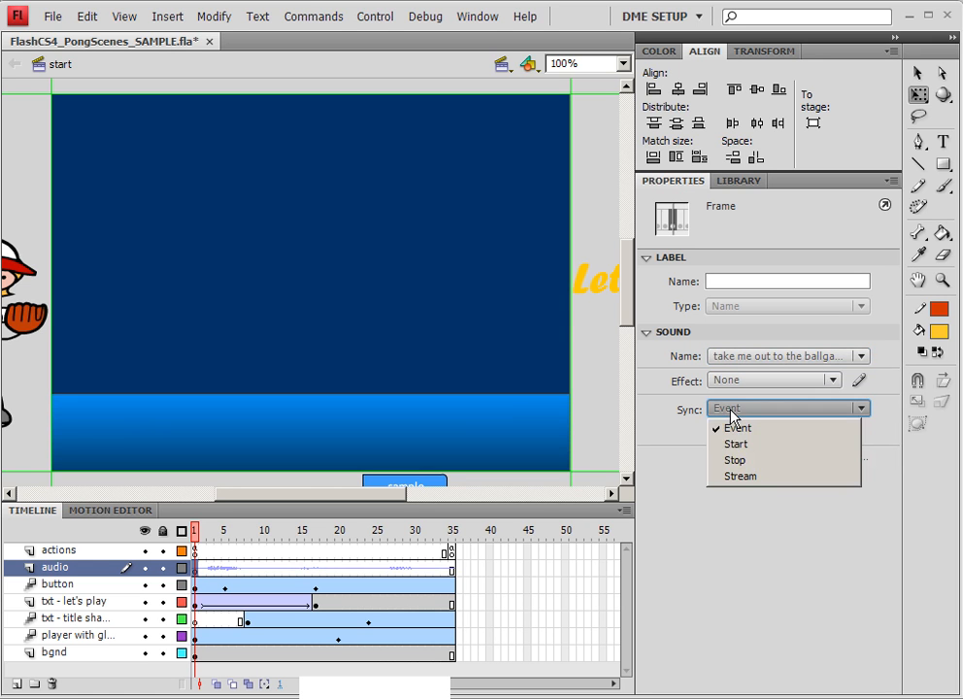
{"action": "left_click", "coordinate": [735, 443]}
{"action": "left_click", "coordinate": [719, 407]}
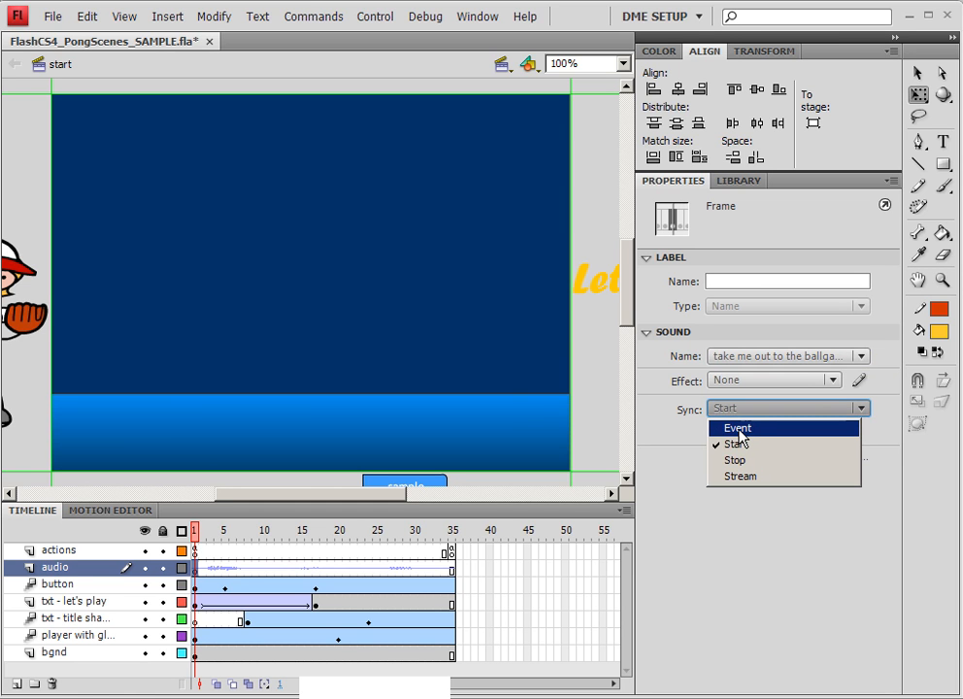
{"action": "left_click", "coordinate": [736, 443]}
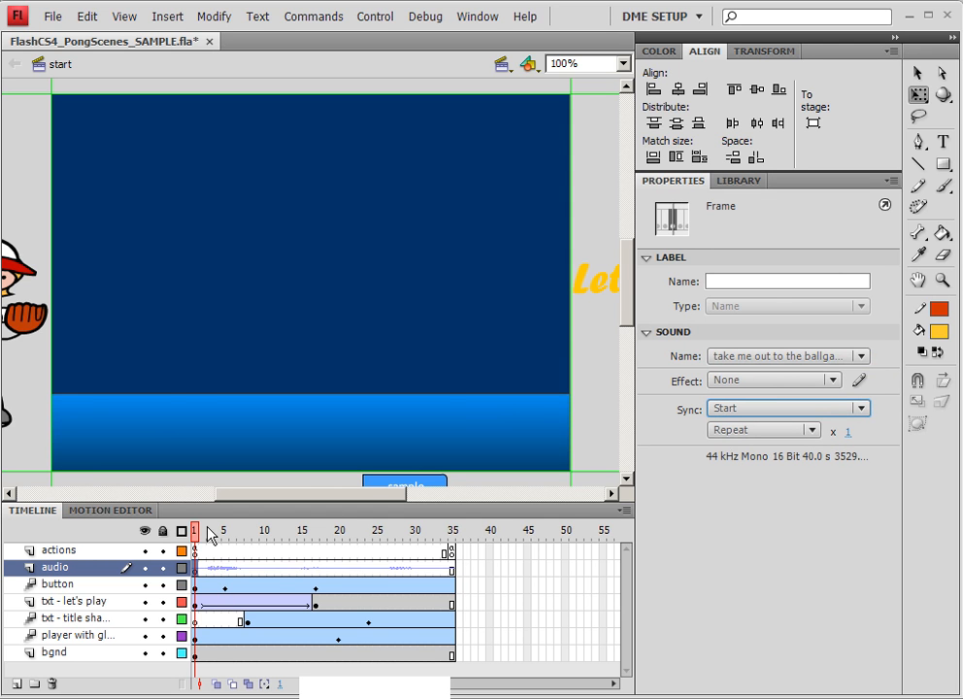
{"action": "left_click_drag", "start_coordinate": [209, 533], "coordinate": [462, 541]}
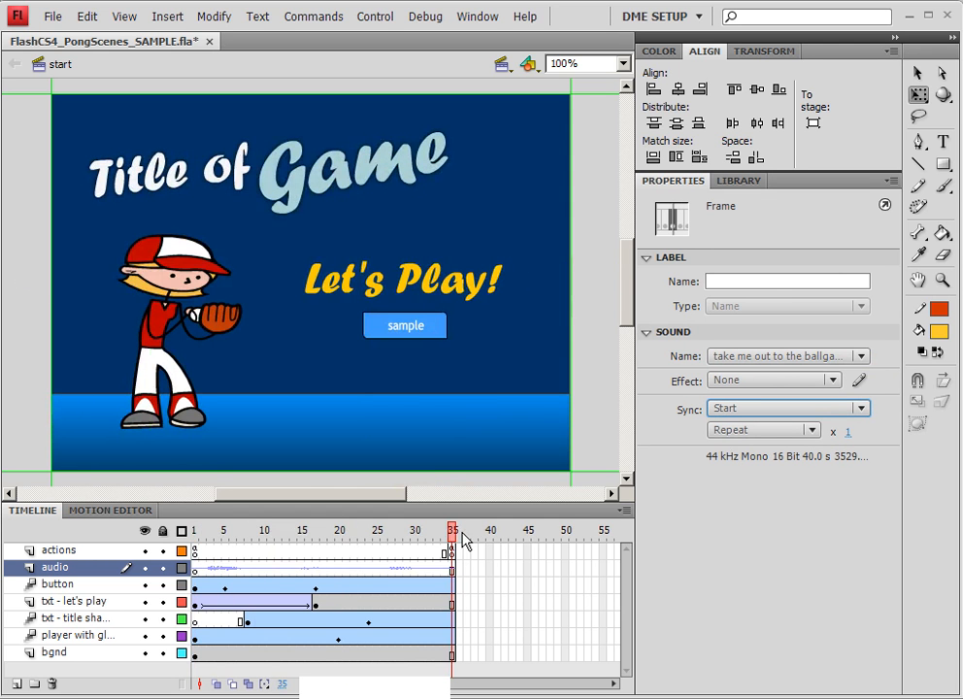
In the game1 scene, add a layer named audio and place it directly below the actions layer.
{"action": "left_click", "coordinate": [527, 64]}
{"action": "left_click", "coordinate": [518, 101]}
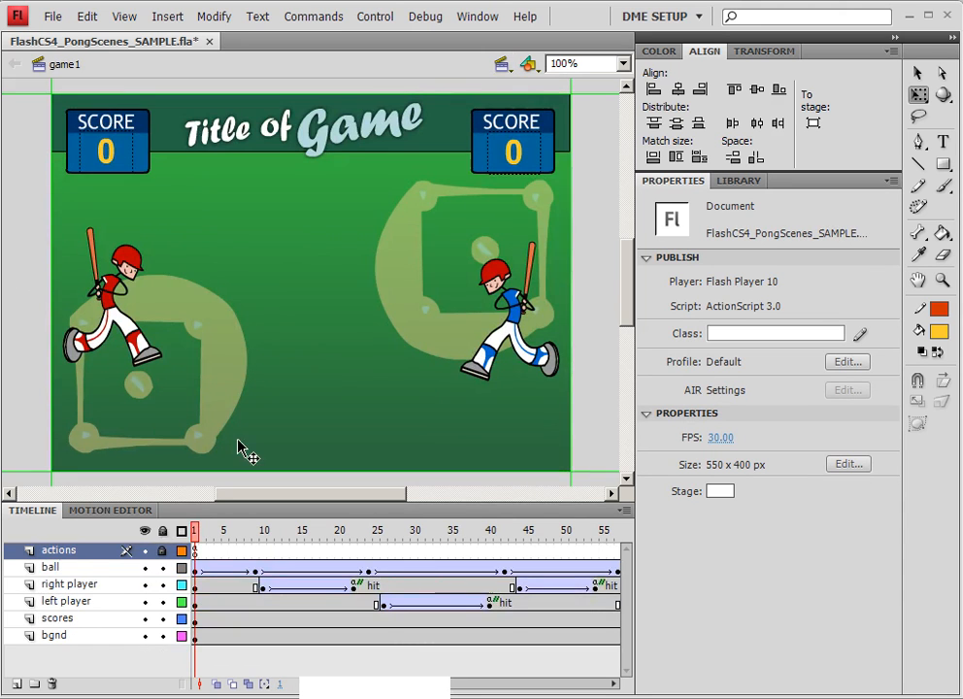
{"action": "left_click", "coordinate": [16, 684]}
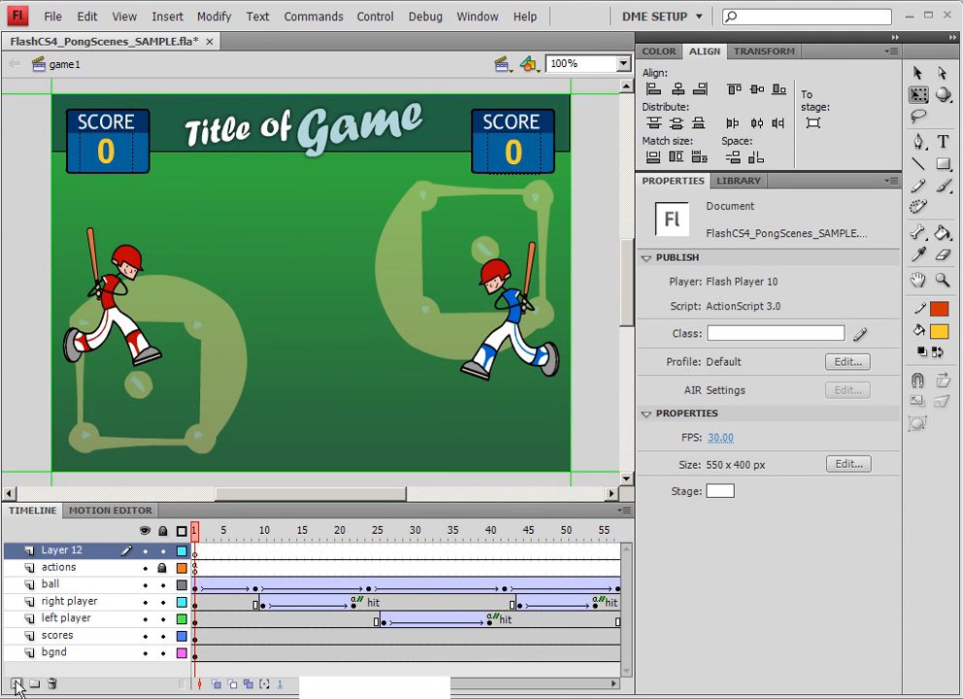
{"action": "double_click", "coordinate": [51, 549]}
{"action": "type", "text": "audio"}
{"action": "key", "text": "Return"}
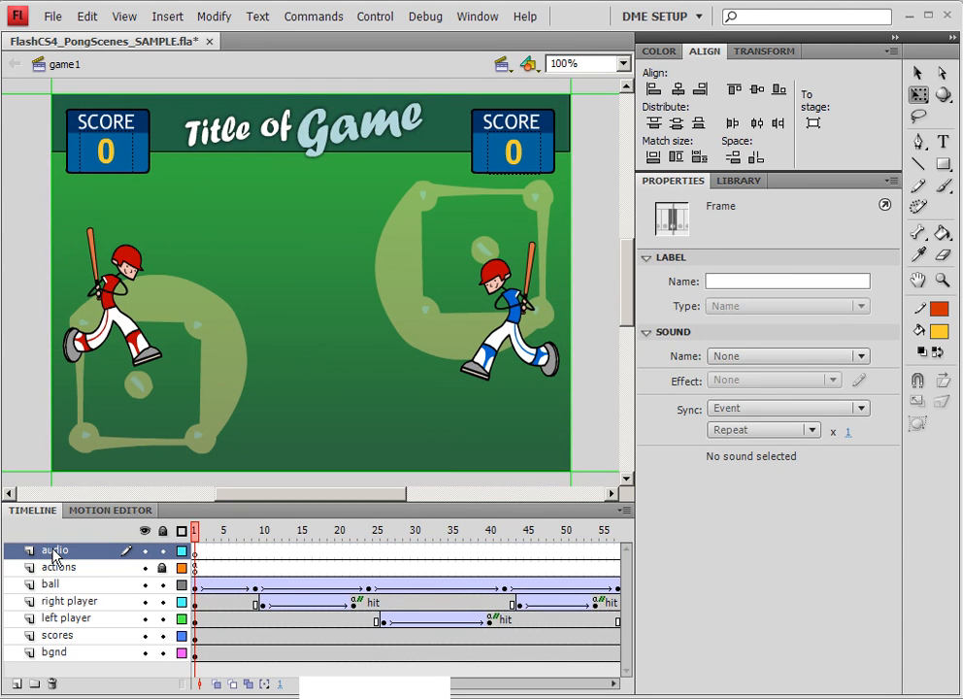
{"action": "left_click_drag", "start_coordinate": [59, 569], "coordinate": [59, 576]}
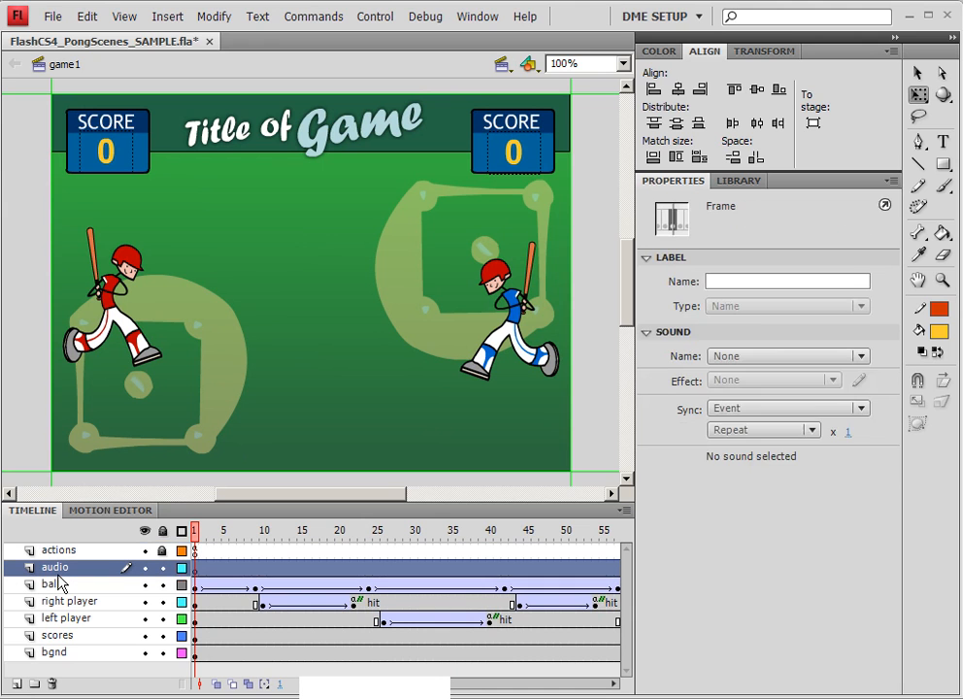
Assign eh batter.wav to frame 1 of the game1 scene's audio layer, with its sync set to Start.
{"action": "left_click", "coordinate": [196, 568]}
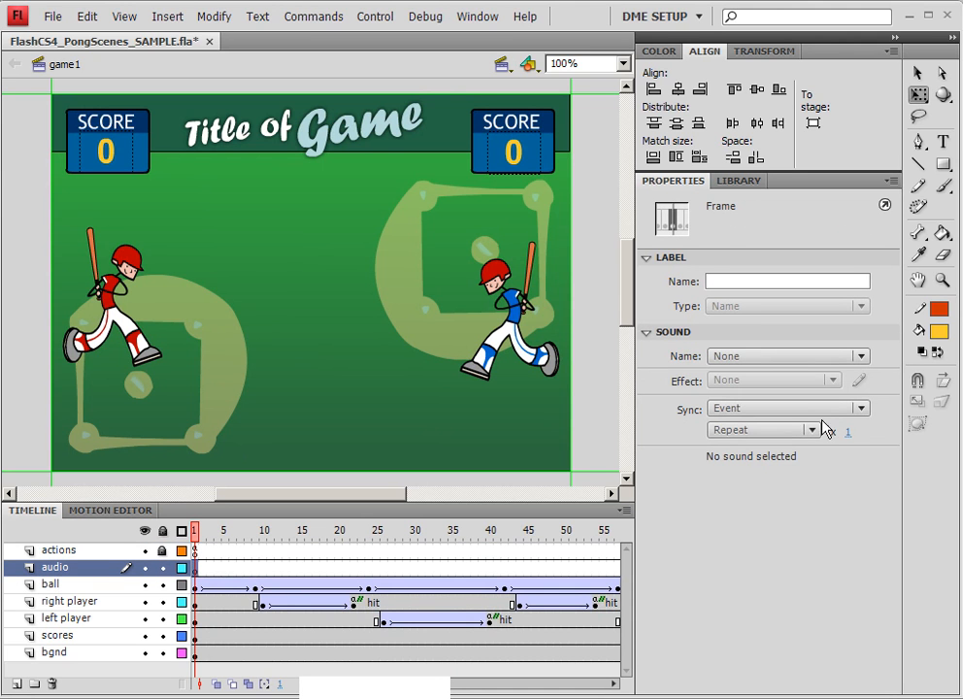
{"action": "left_click", "coordinate": [756, 358]}
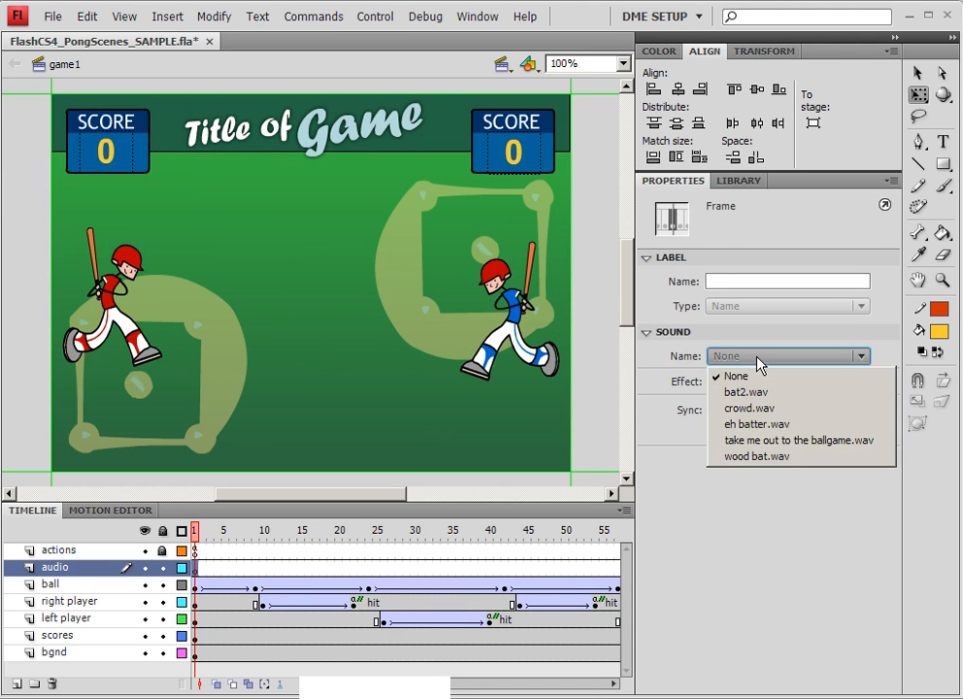
{"action": "left_click", "coordinate": [754, 424]}
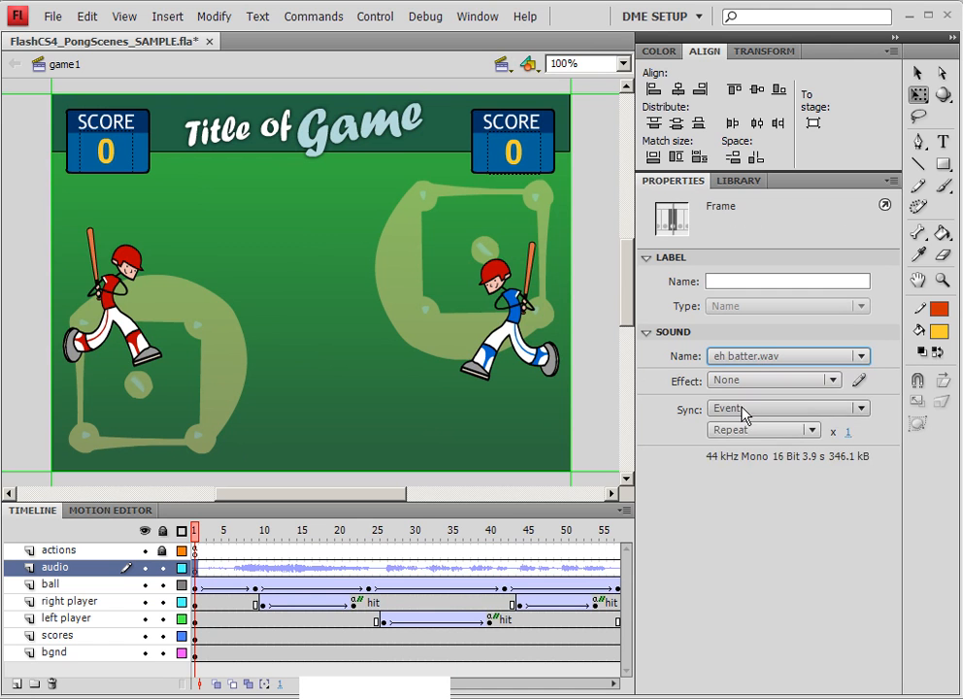
{"action": "left_click", "coordinate": [744, 412]}
{"action": "left_click", "coordinate": [738, 444]}
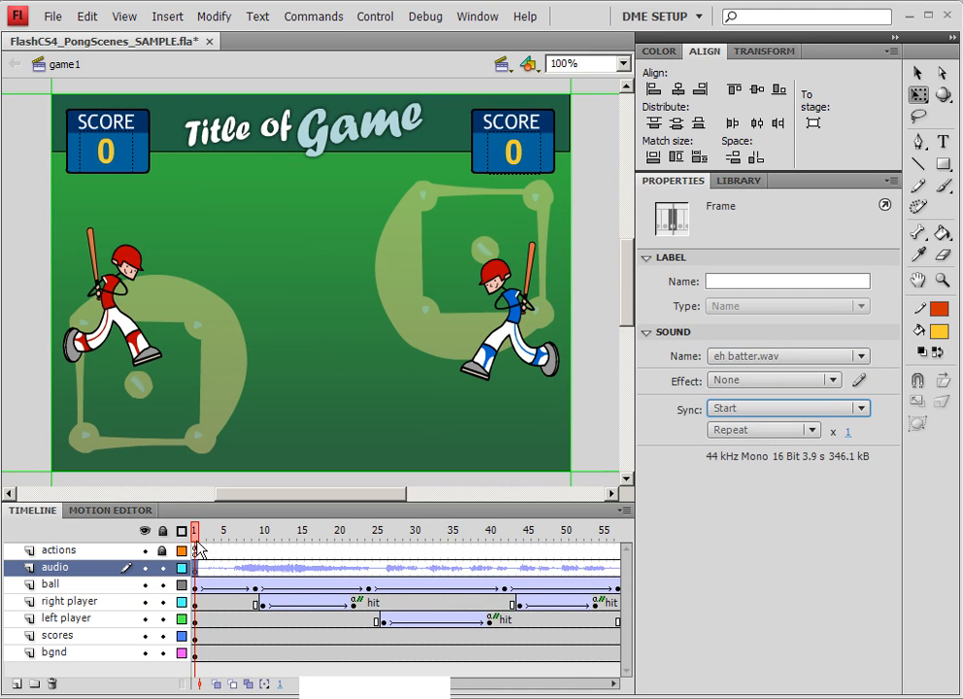
{"action": "left_click_drag", "start_coordinate": [199, 530], "coordinate": [155, 562]}
In the end scene, add a layer named audio above the button layer and select its first frame.
{"action": "left_click", "coordinate": [502, 64]}
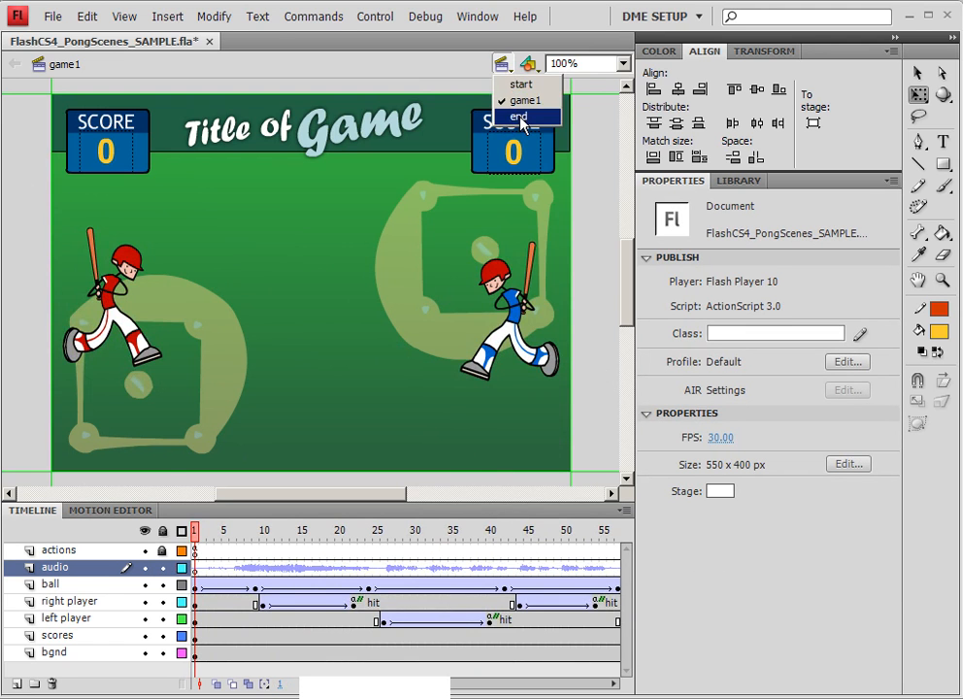
{"action": "left_click", "coordinate": [517, 119]}
{"action": "left_click", "coordinate": [194, 530]}
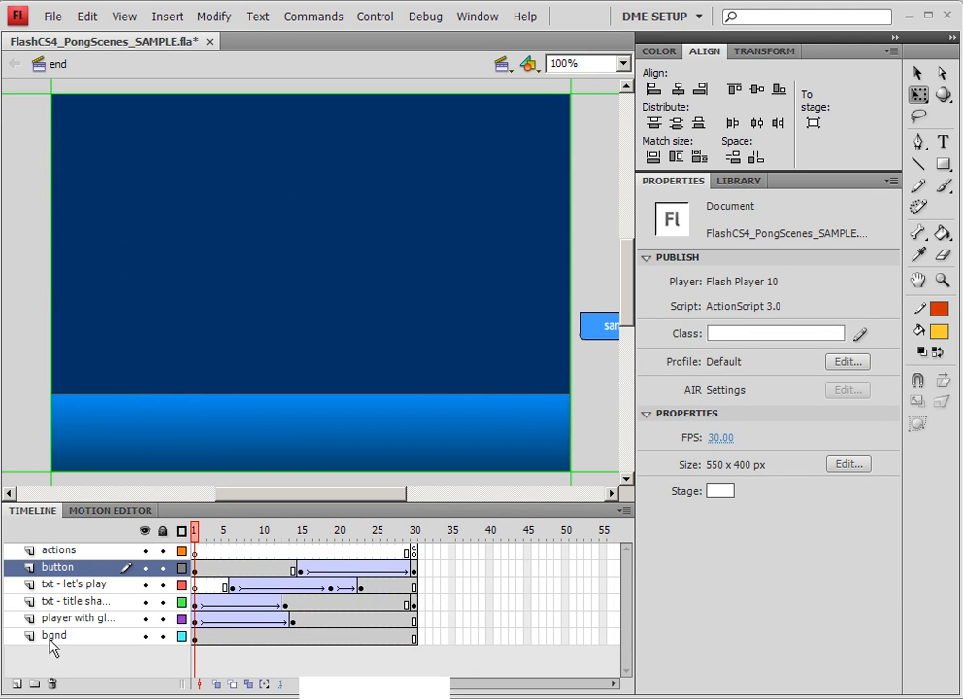
{"action": "left_click", "coordinate": [13, 685]}
{"action": "double_click", "coordinate": [59, 568]}
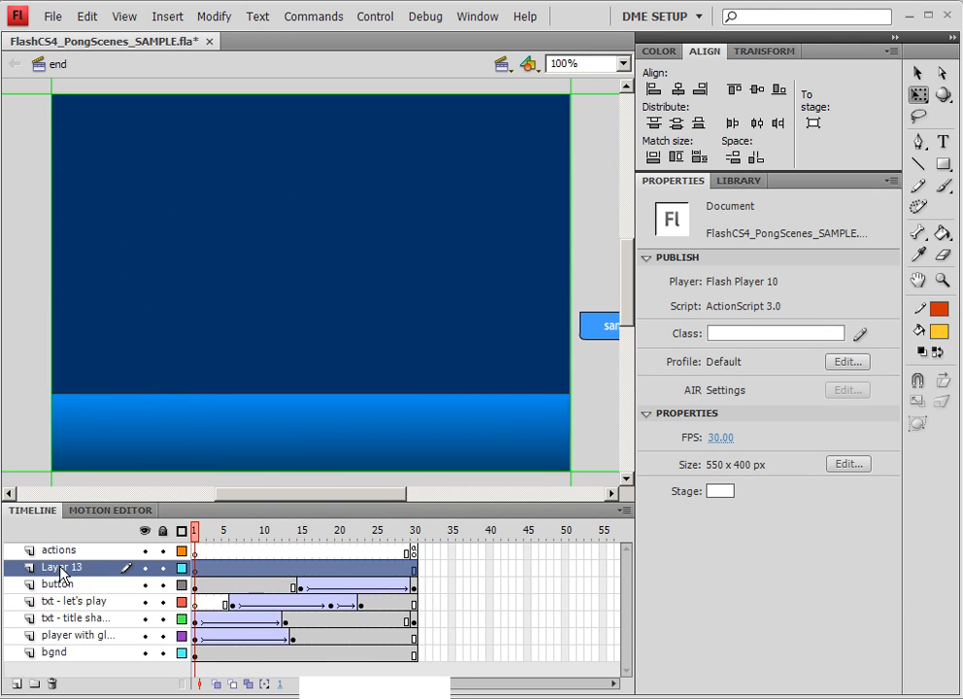
{"action": "type", "text": "audio"}
{"action": "key", "text": "Return"}
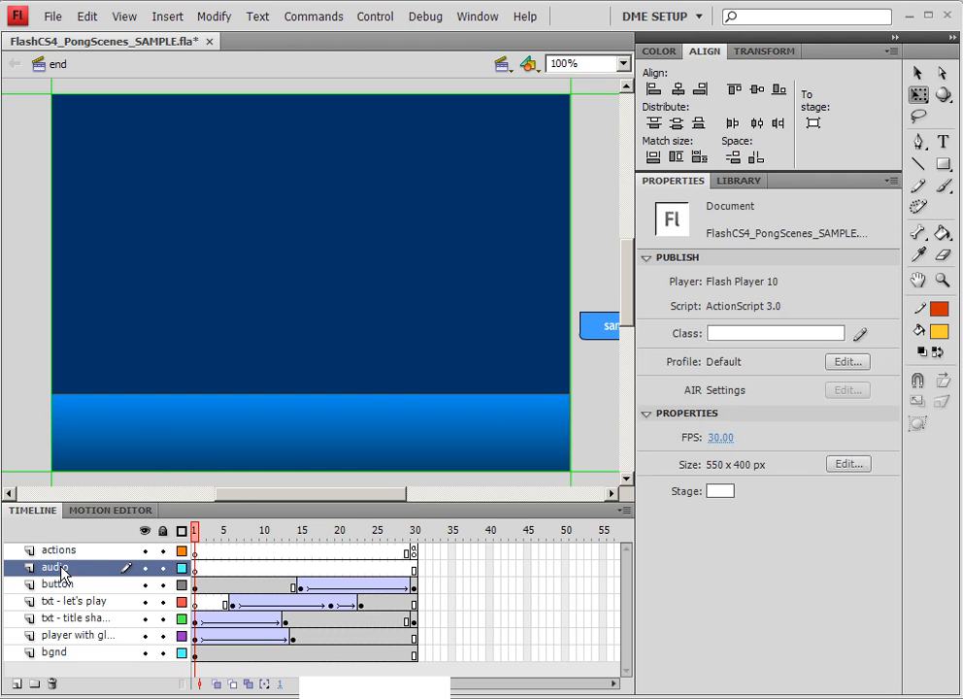
{"action": "left_click", "coordinate": [199, 570]}
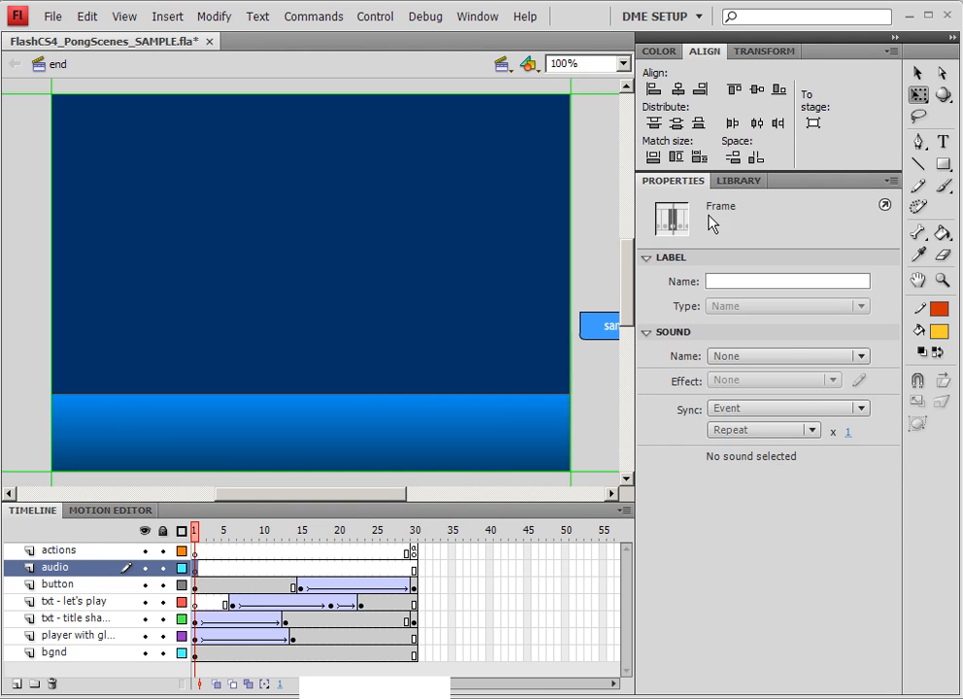
Assign crowd.wav to frame 1 of the end scene's audio layer.
{"action": "left_click", "coordinate": [774, 357]}
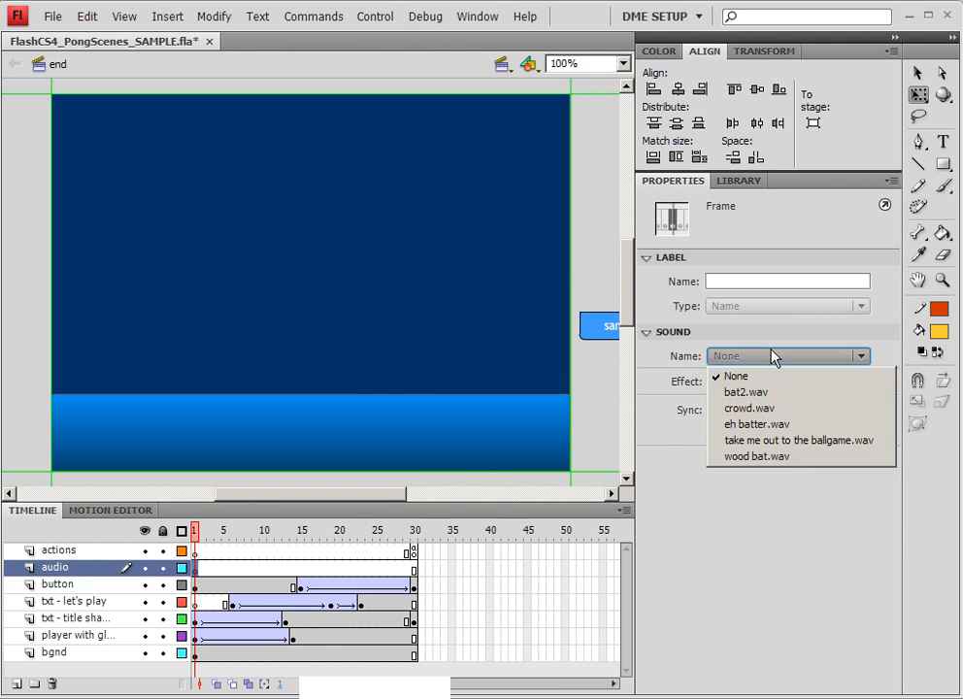
{"action": "left_click", "coordinate": [752, 408]}
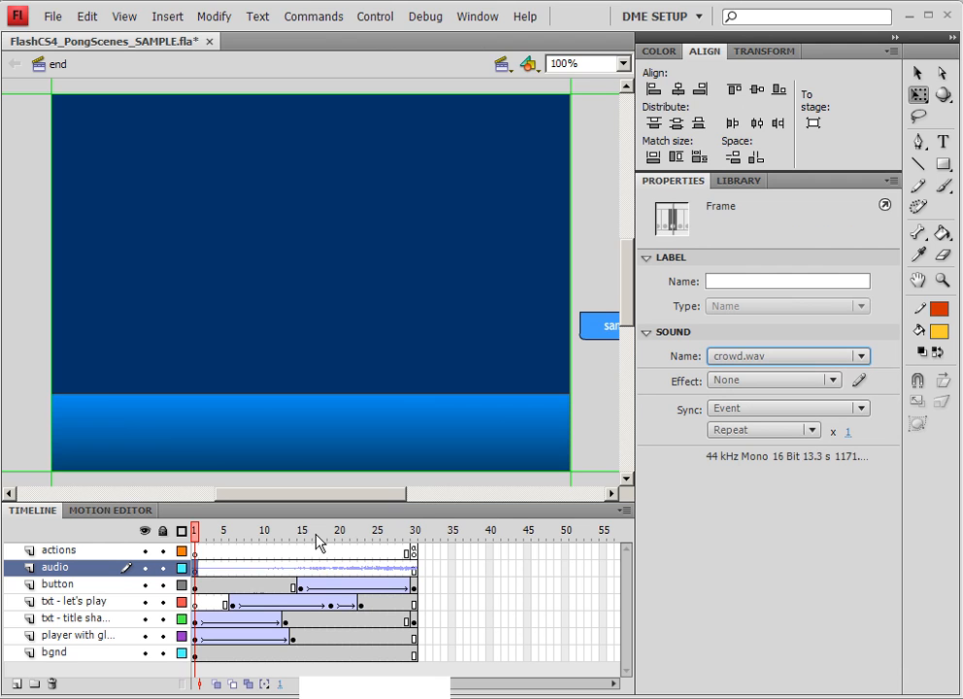
{"action": "left_click_drag", "start_coordinate": [319, 533], "coordinate": [170, 554]}
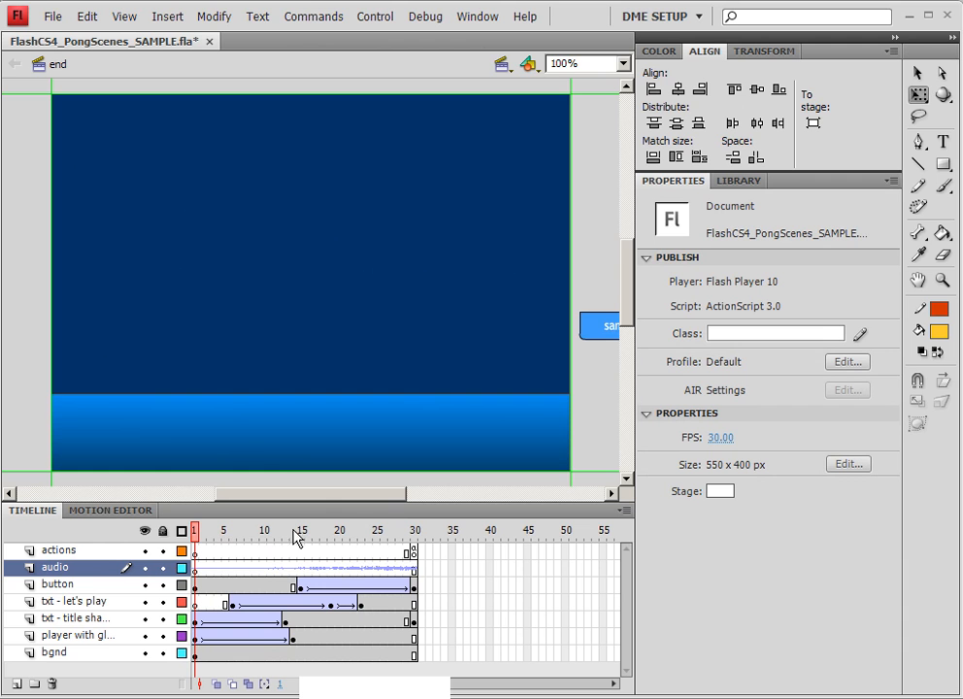
Test the movie, play through the scenes and restart the game from the end scene to check the sounds, and close the preview.
{"action": "left_click", "coordinate": [375, 17]}
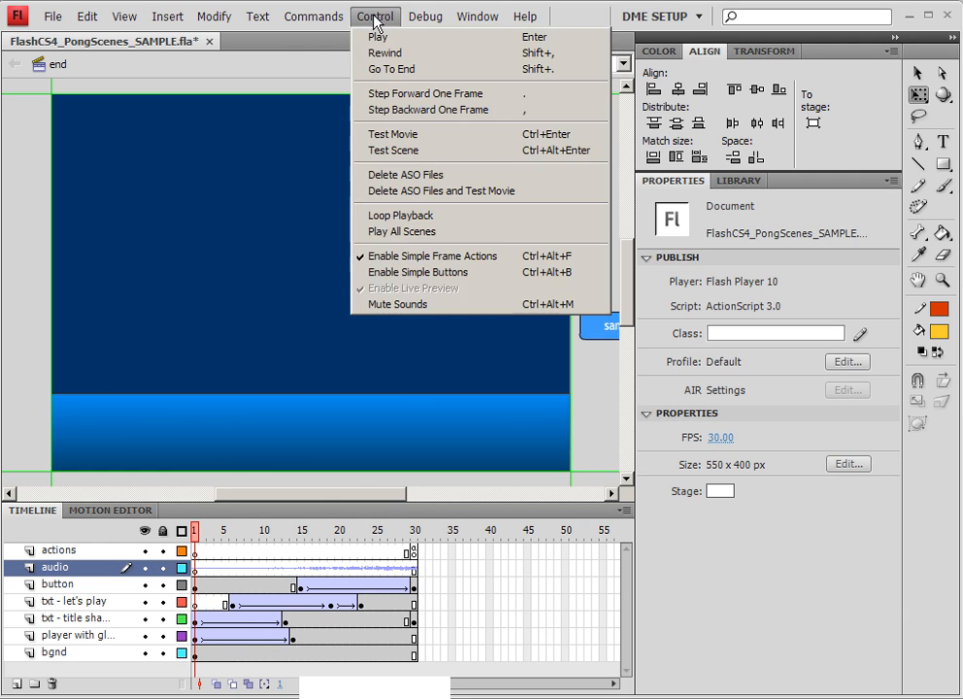
{"action": "left_click", "coordinate": [411, 139]}
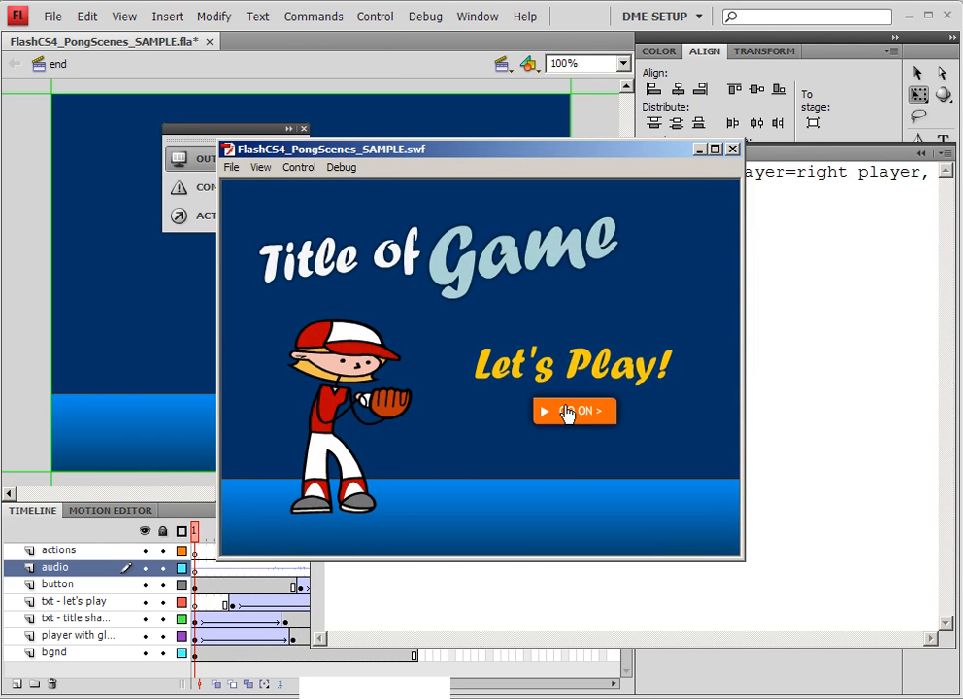
{"action": "left_click", "coordinate": [568, 413]}
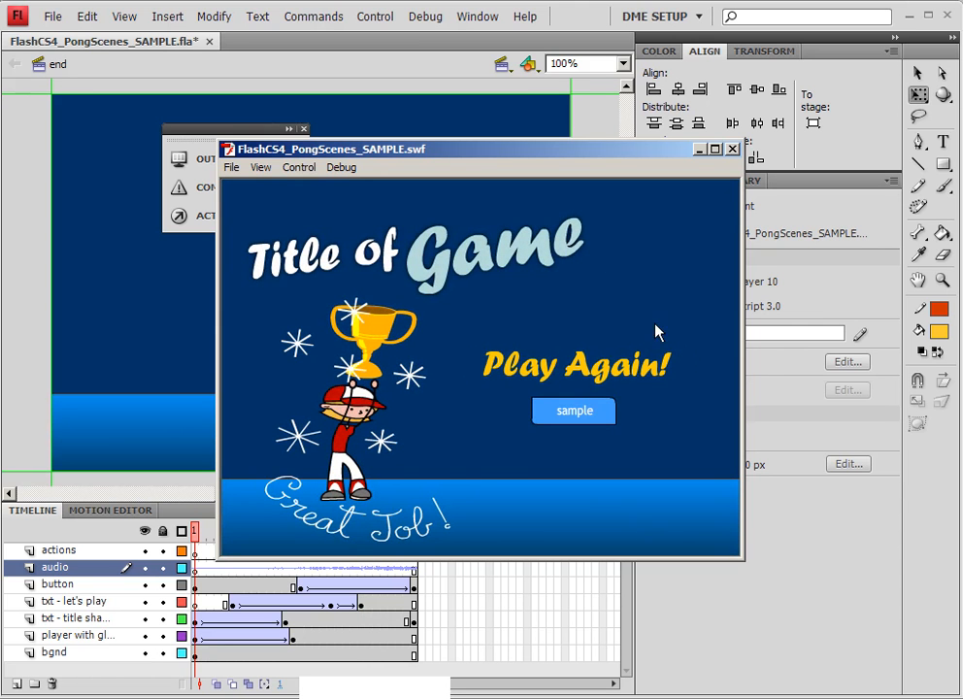
{"action": "left_click", "coordinate": [572, 418]}
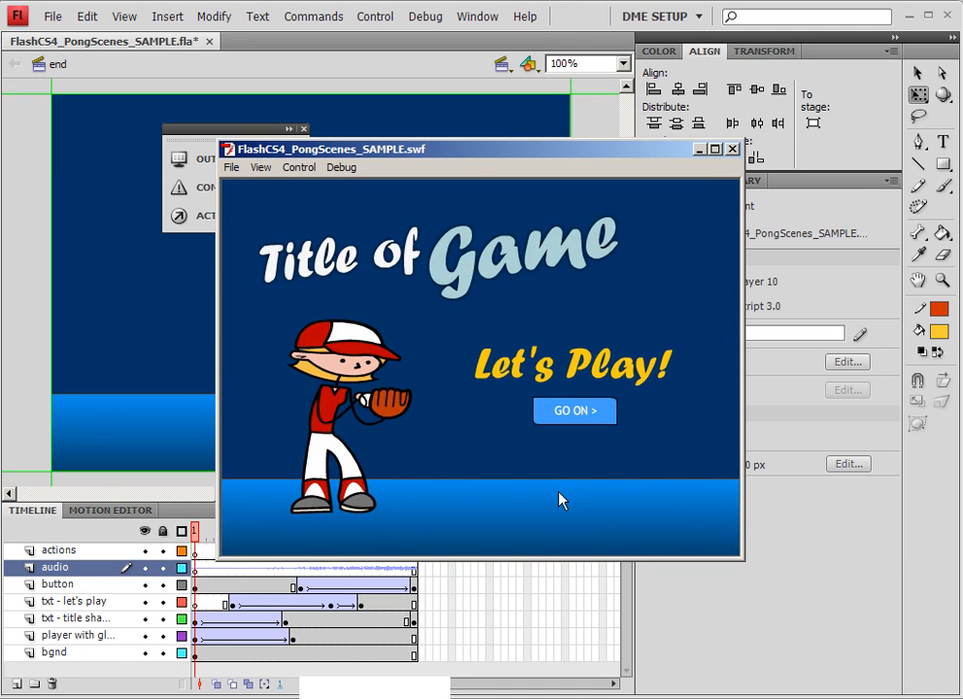
{"action": "left_click", "coordinate": [565, 414]}
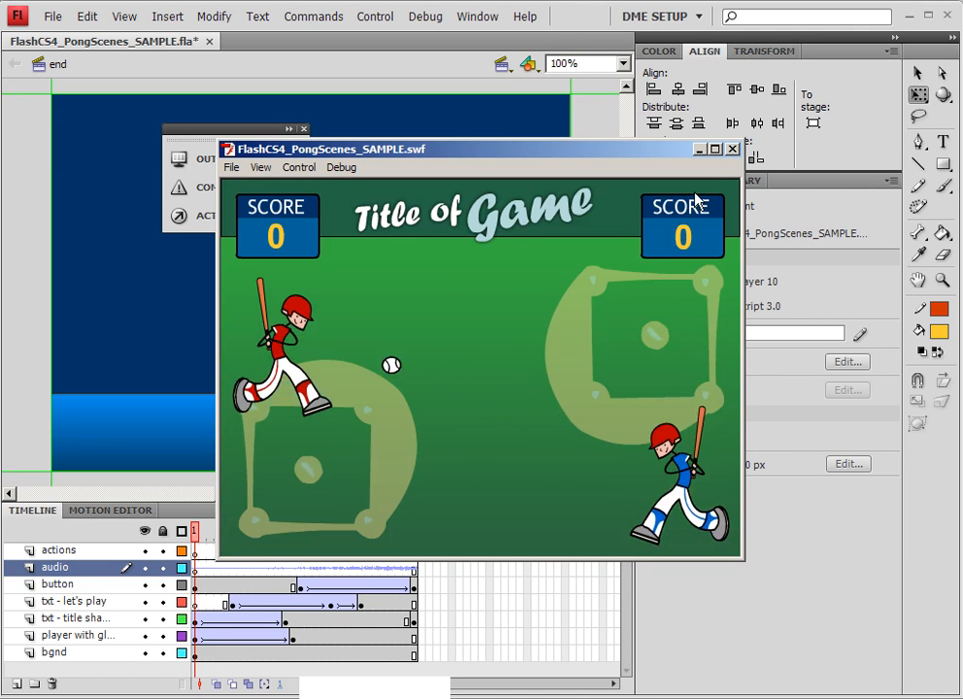
{"action": "left_click", "coordinate": [732, 150]}
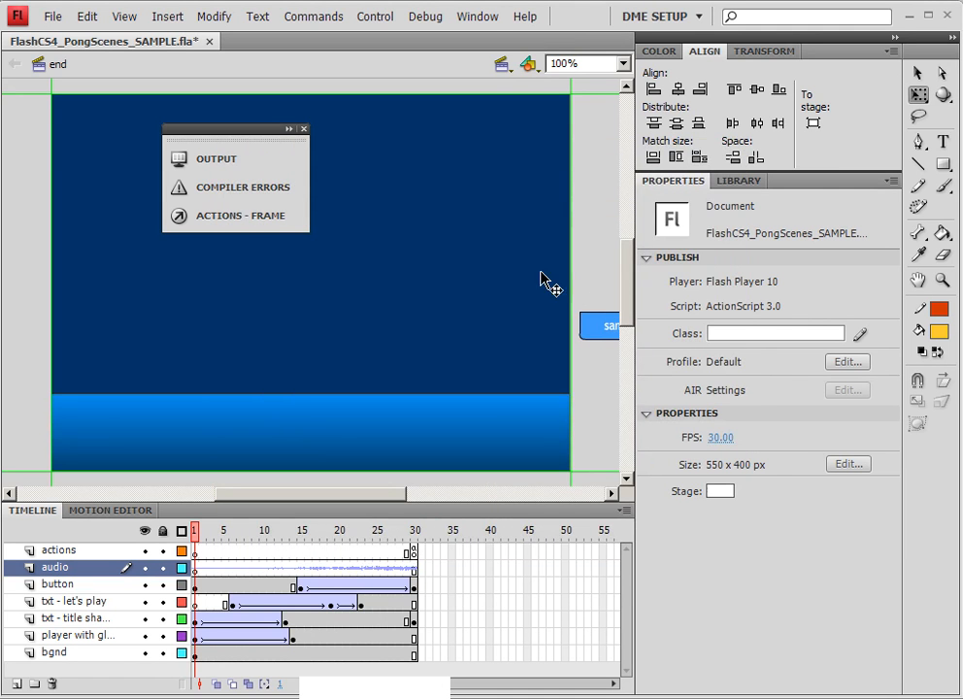
In the game1 scene, move the audio layer's eh batter.wav keyframe from frame 1 to frame 2.
{"action": "left_click", "coordinate": [225, 530]}
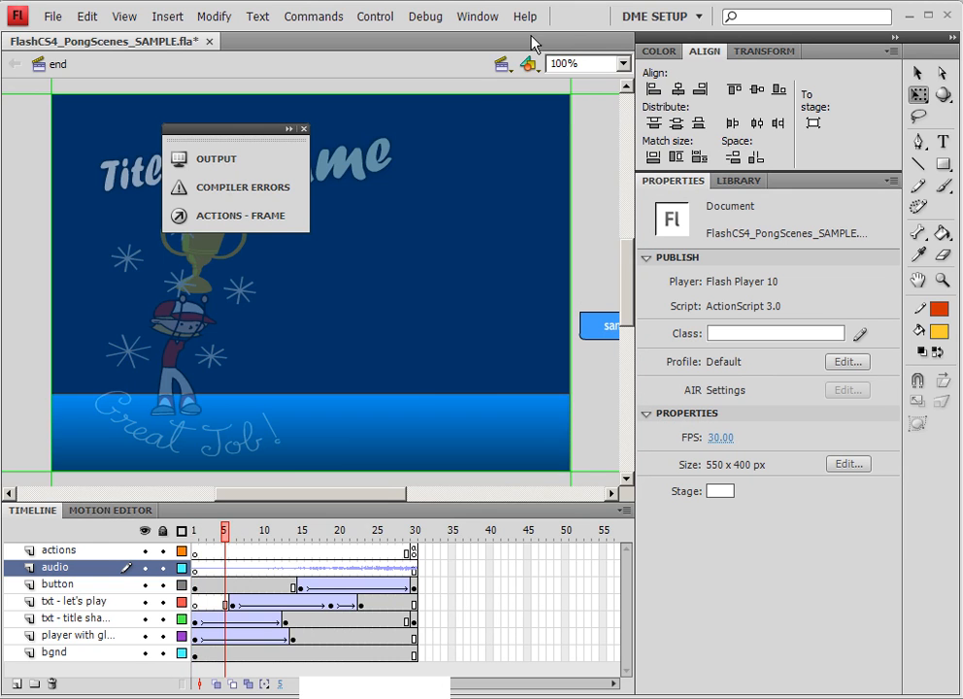
{"action": "left_click", "coordinate": [528, 64]}
{"action": "left_click", "coordinate": [522, 86]}
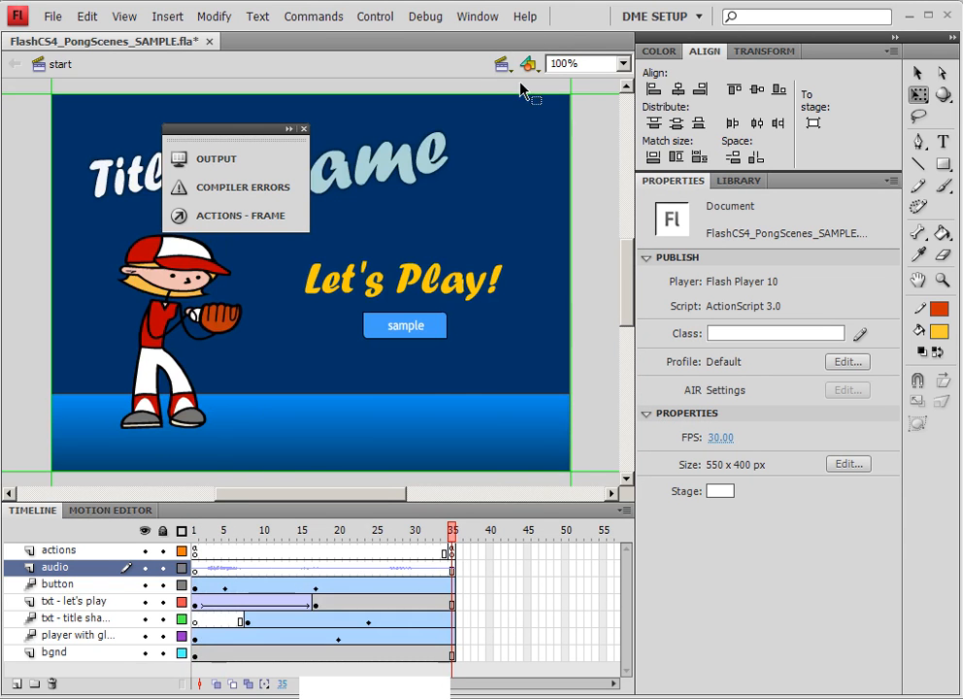
{"action": "left_click", "coordinate": [510, 65]}
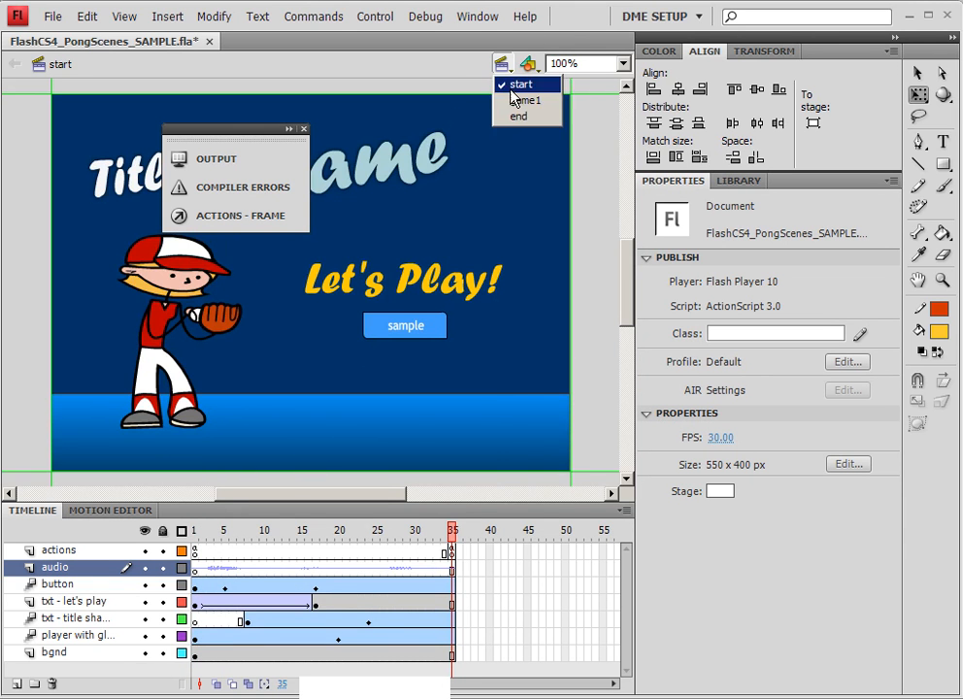
{"action": "left_click", "coordinate": [519, 101]}
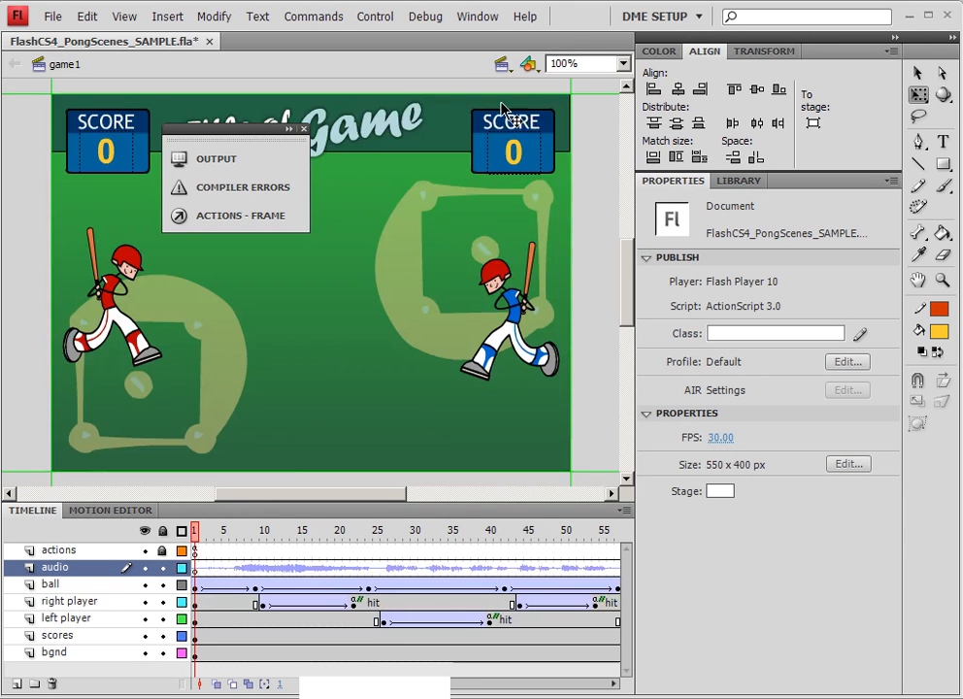
{"action": "left_click", "coordinate": [196, 572]}
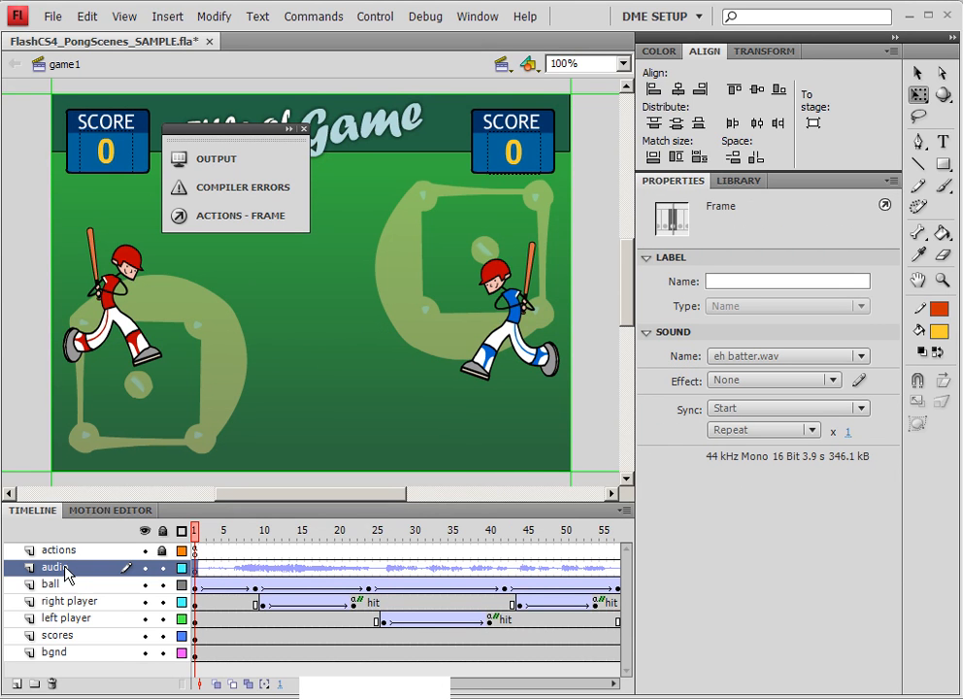
{"action": "left_click", "coordinate": [201, 572]}
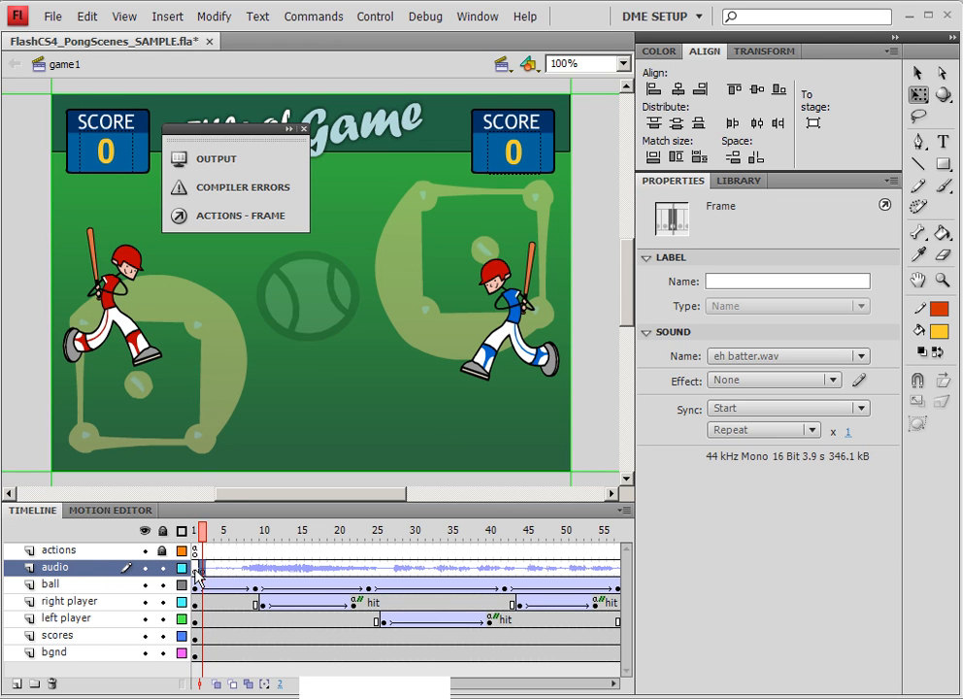
{"action": "left_click", "coordinate": [196, 572]}
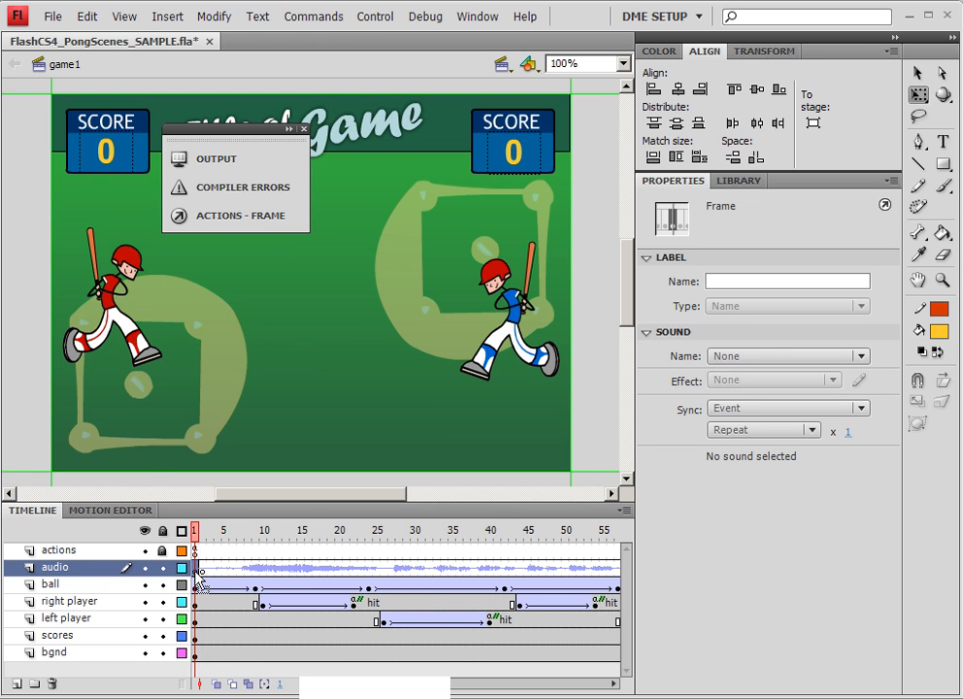
{"action": "left_click", "coordinate": [201, 571]}
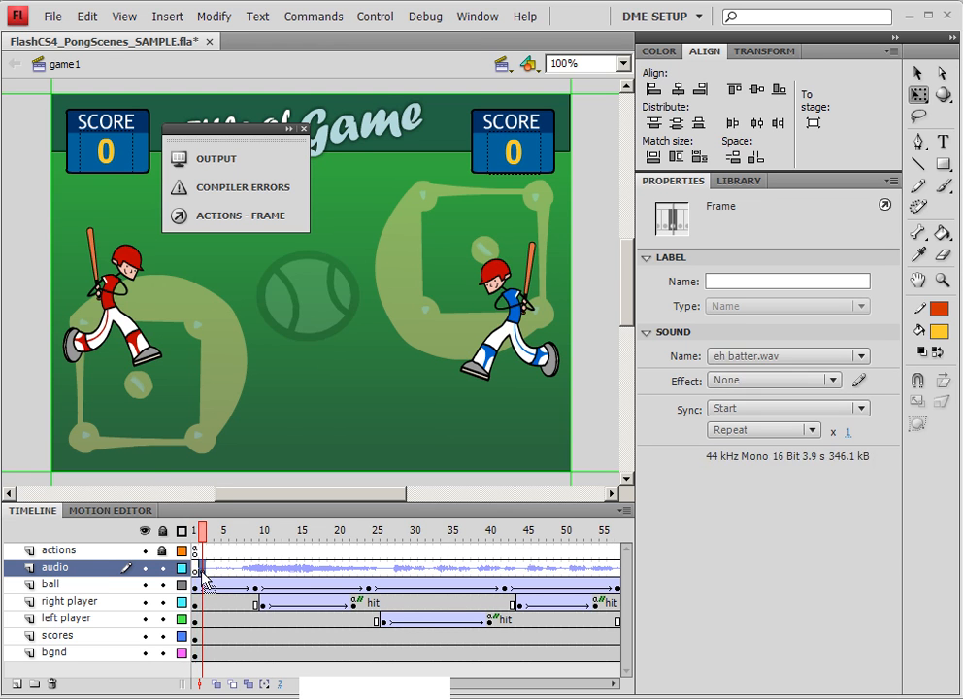
Assign take me out to the ballgame.wav to frame 1 of the game1 scene's audio layer, with its sync set to Stop.
{"action": "left_click", "coordinate": [196, 572]}
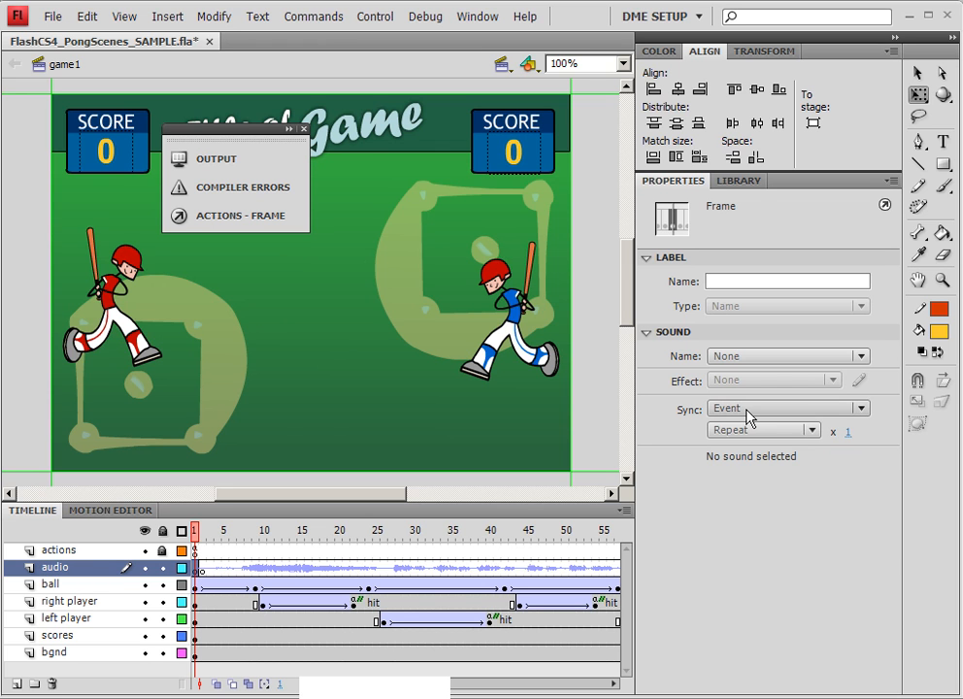
{"action": "left_click", "coordinate": [746, 357]}
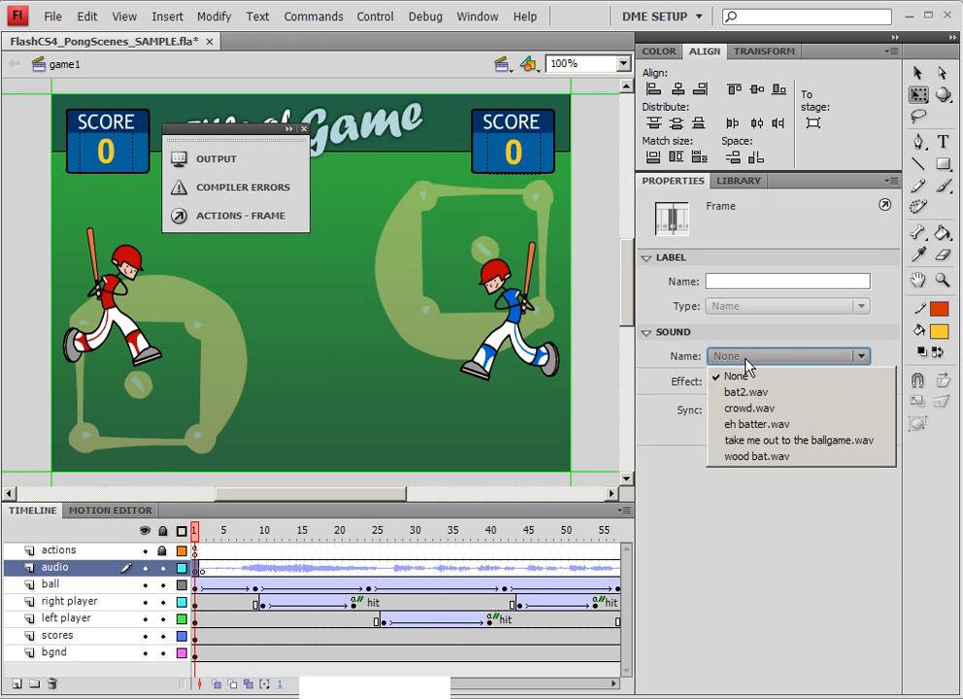
{"action": "left_click", "coordinate": [765, 442]}
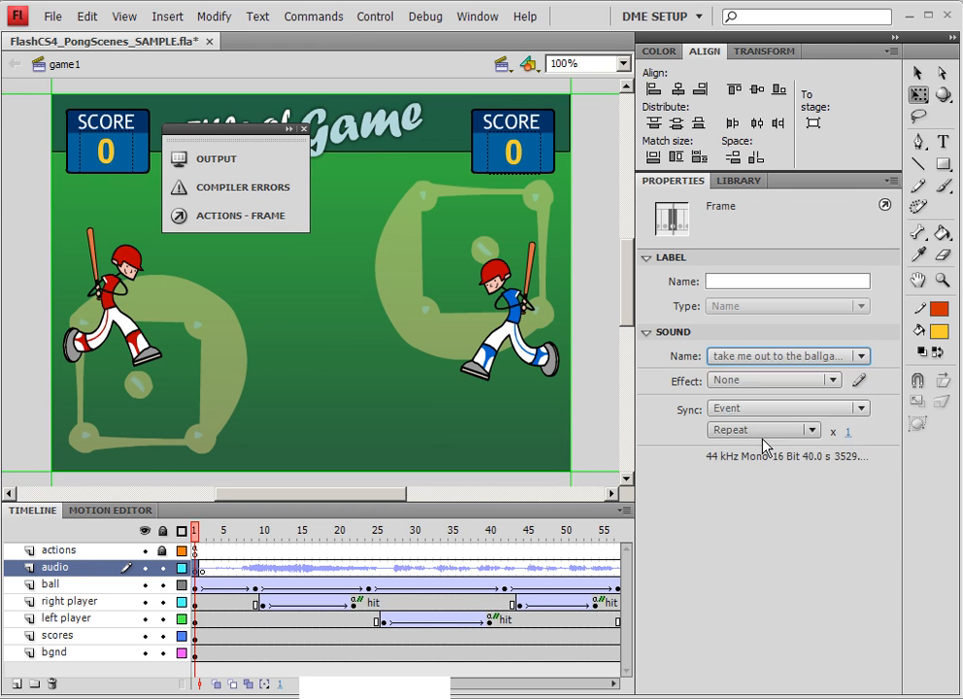
{"action": "left_click", "coordinate": [761, 409]}
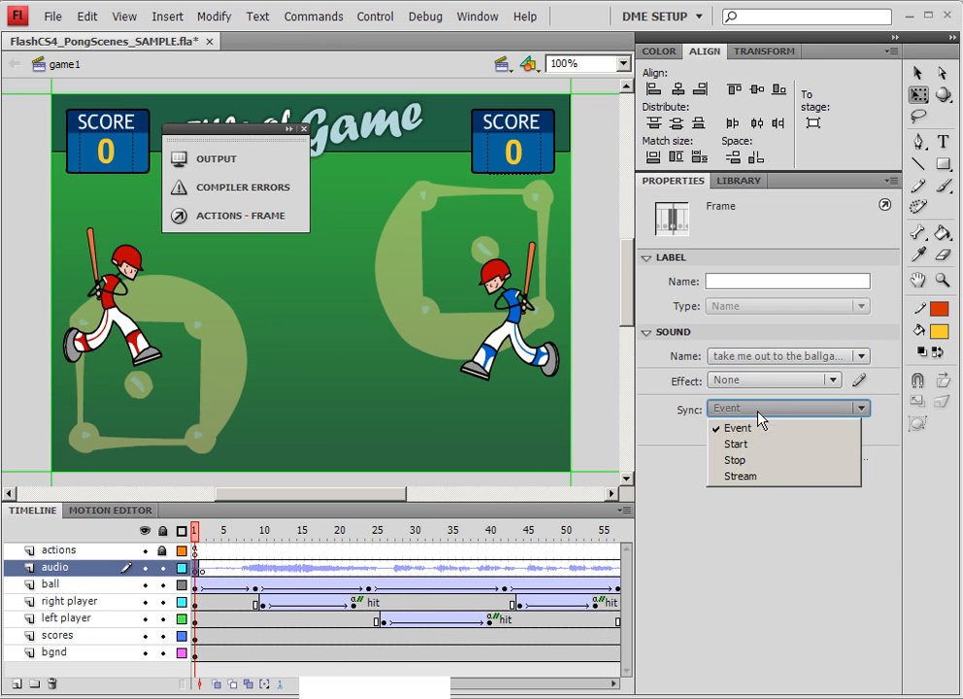
{"action": "left_click", "coordinate": [734, 460]}
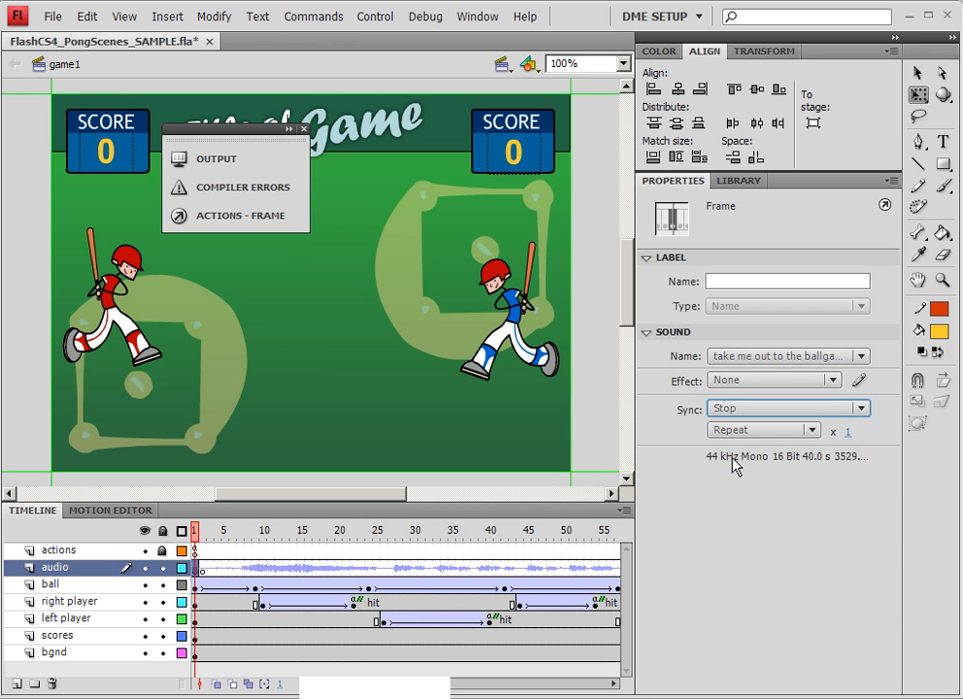
Check the sound settings on frame 1 of the end scene's audio layer.
{"action": "left_click", "coordinate": [505, 65]}
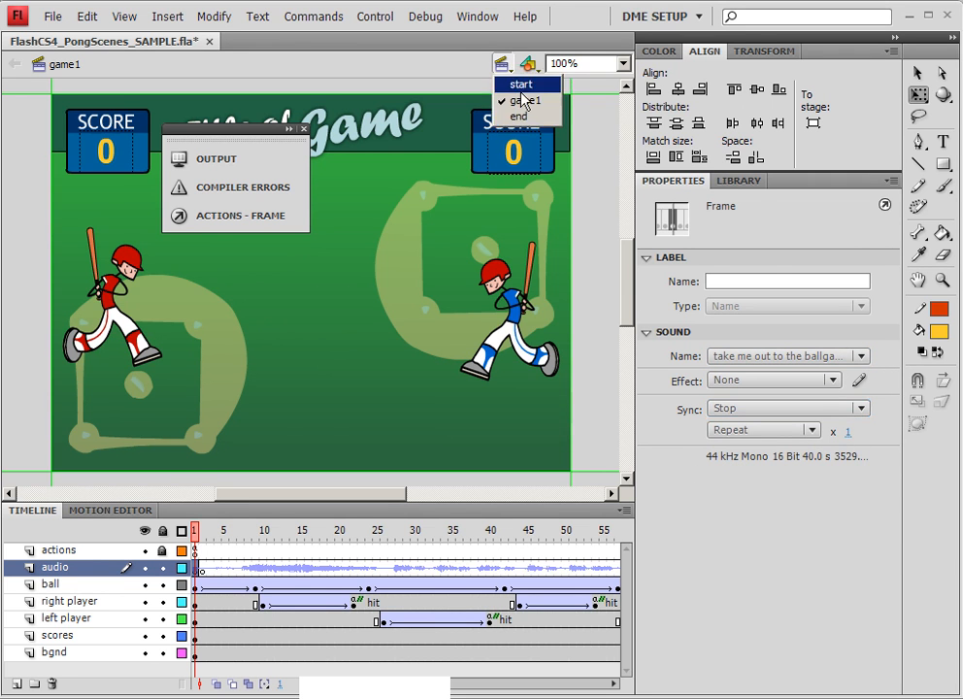
{"action": "left_click", "coordinate": [525, 121]}
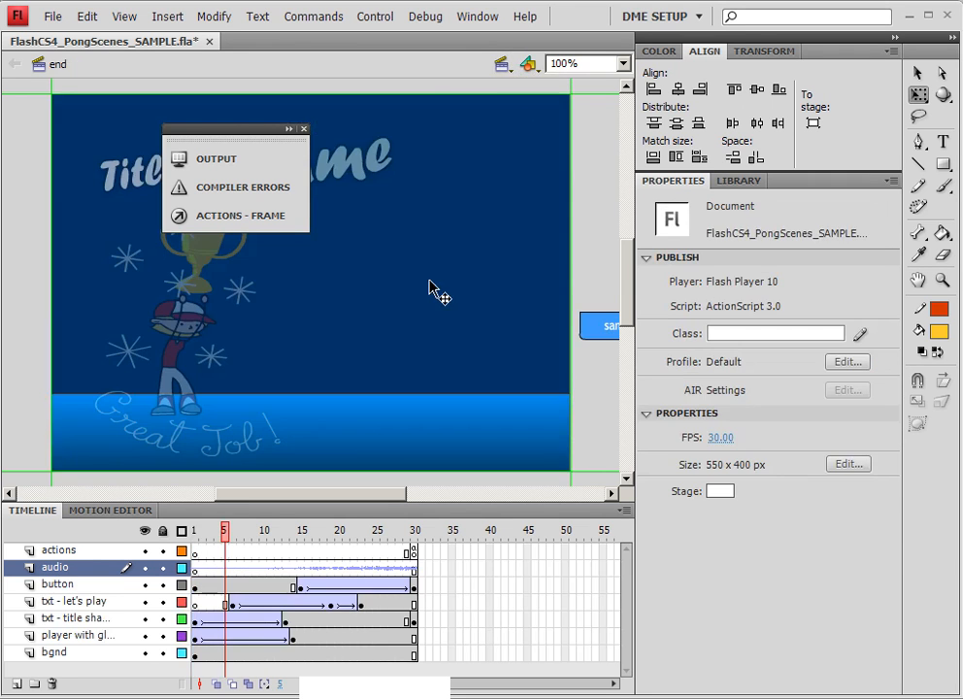
{"action": "left_click", "coordinate": [197, 570]}
{"action": "left_click", "coordinate": [197, 573]}
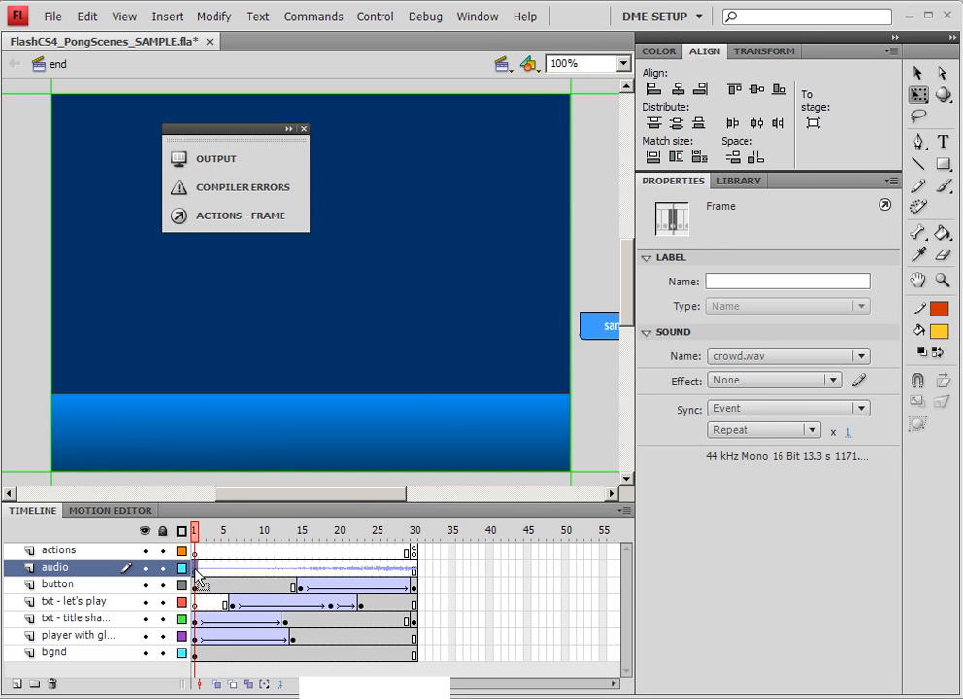
In the start scene, move the audio layer's take me out to the ballgame.wav keyframe from frame 1 to frame 2.
{"action": "left_click", "coordinate": [503, 65]}
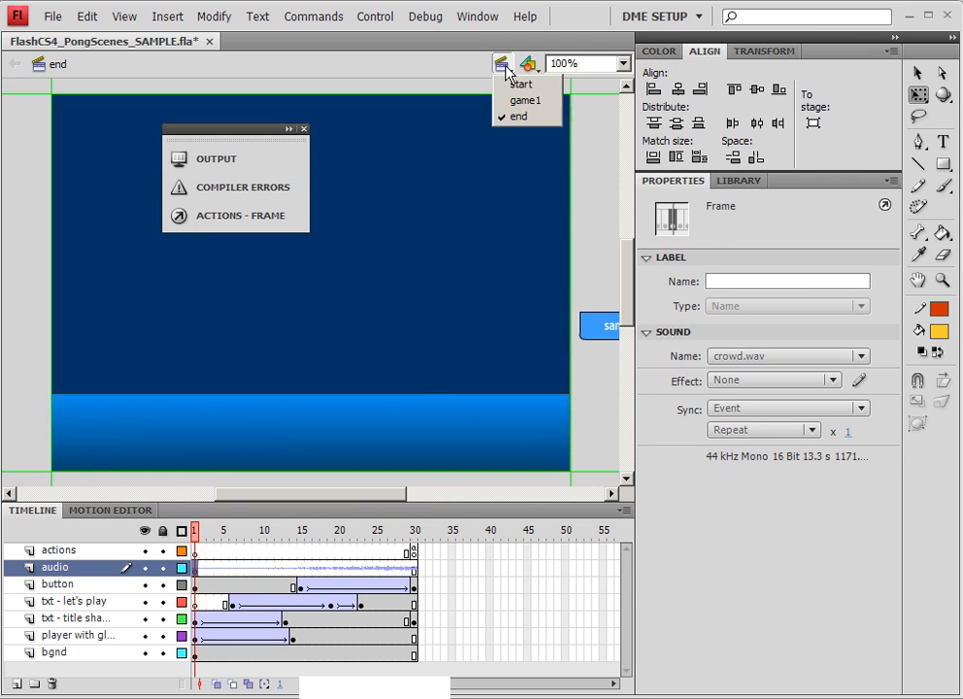
{"action": "left_click", "coordinate": [521, 85]}
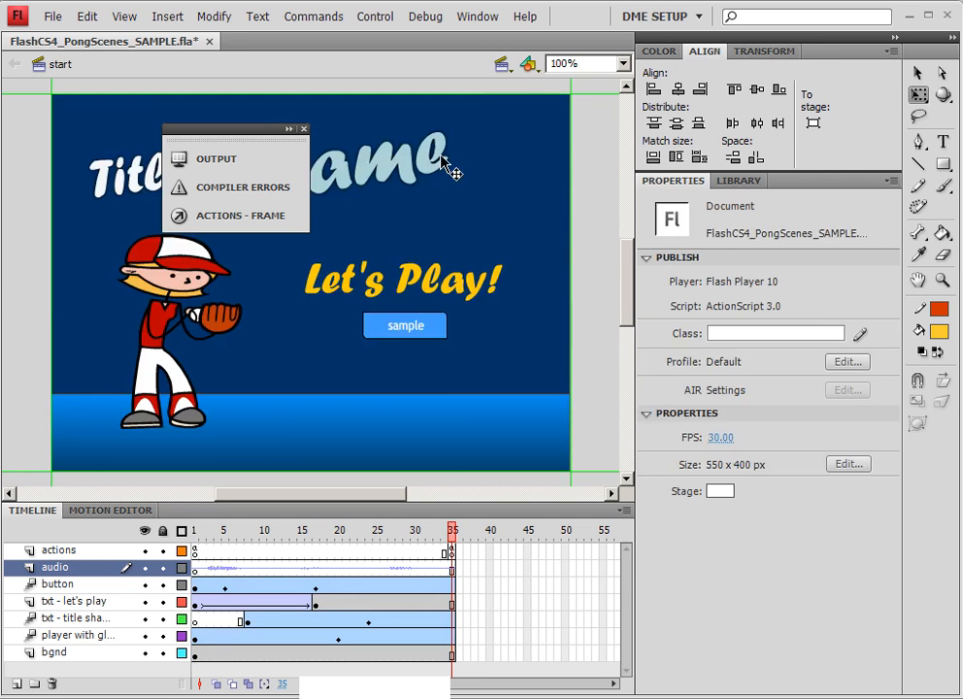
{"action": "left_click", "coordinate": [197, 569]}
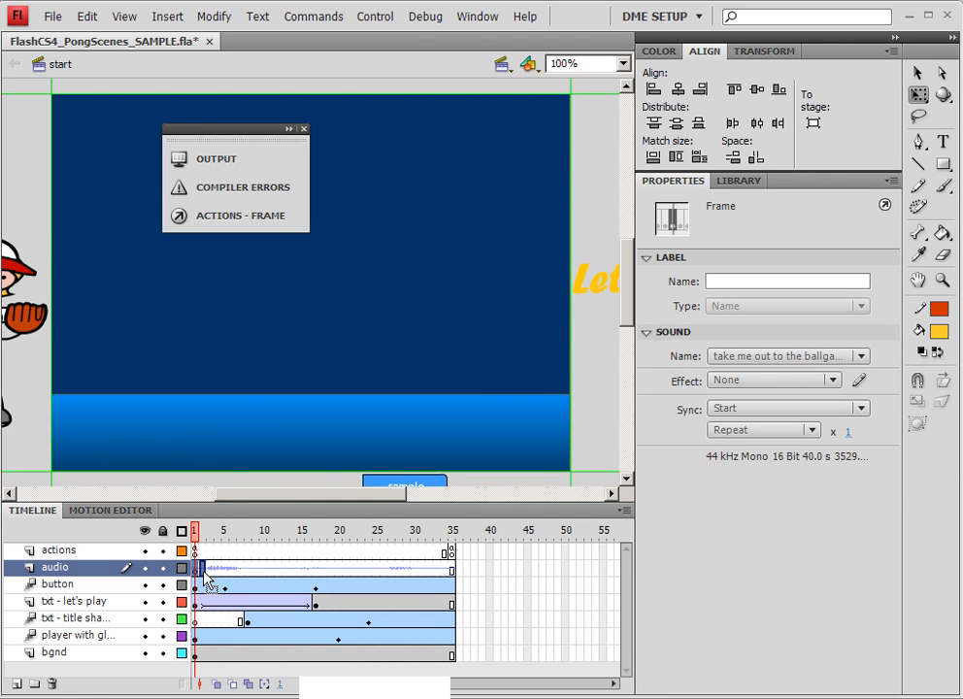
{"action": "left_click", "coordinate": [200, 573]}
Assign crowd.wav to frame 1 of the start scene's audio layer, with its sync set to Stop.
{"action": "left_click", "coordinate": [195, 570]}
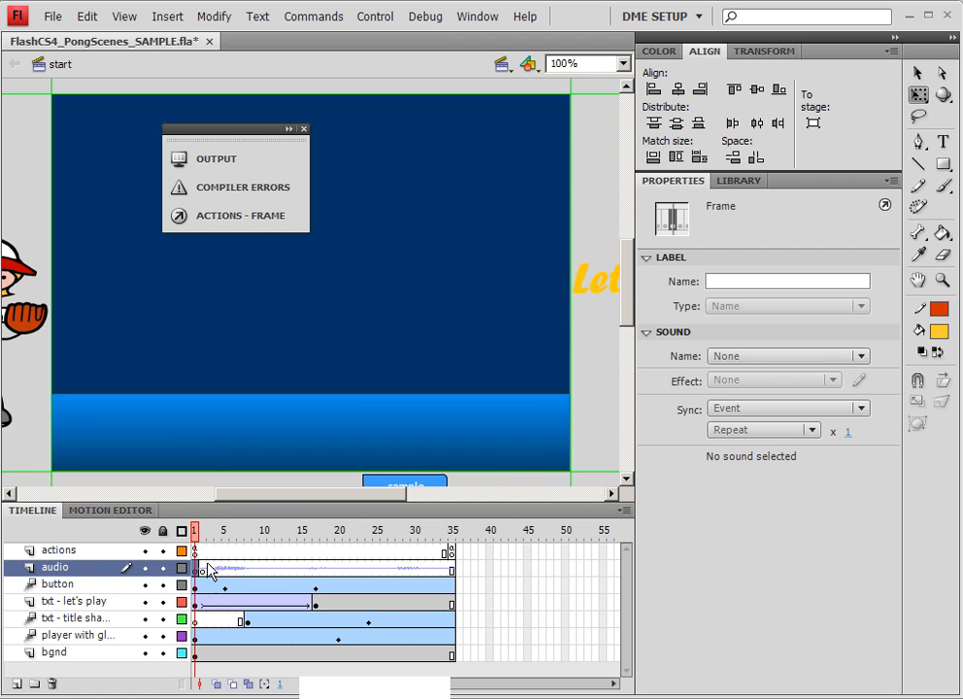
{"action": "left_click", "coordinate": [737, 358]}
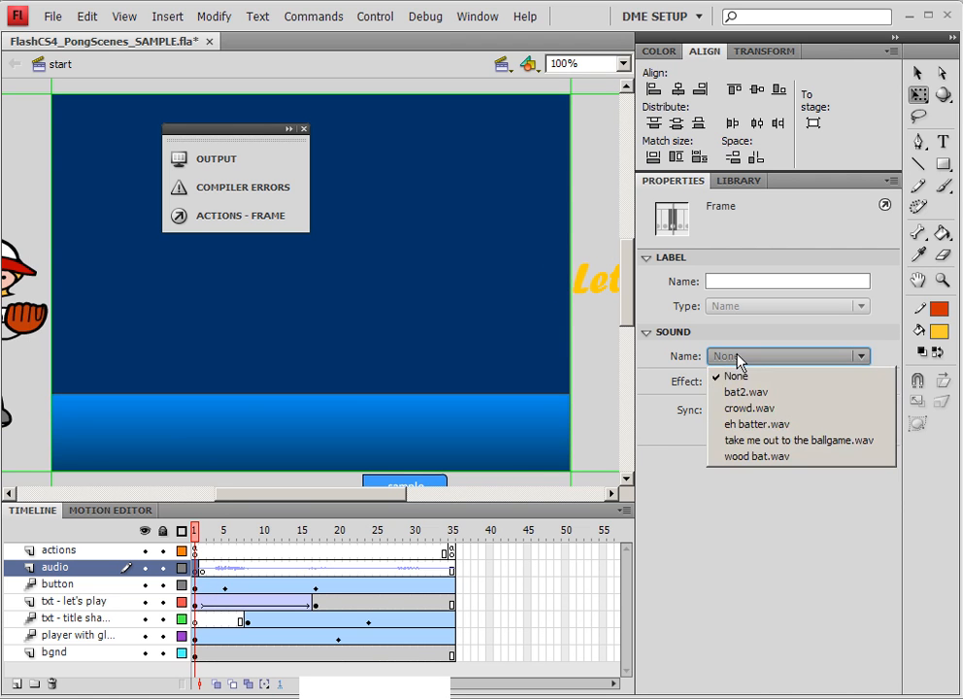
{"action": "left_click", "coordinate": [743, 410]}
{"action": "left_click", "coordinate": [746, 409]}
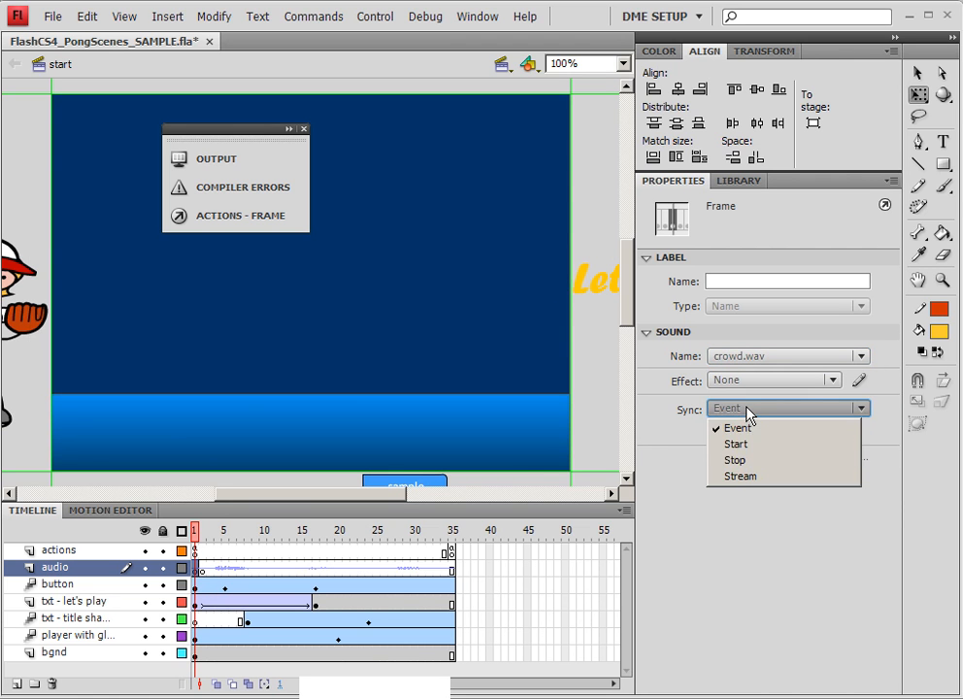
{"action": "left_click", "coordinate": [746, 462]}
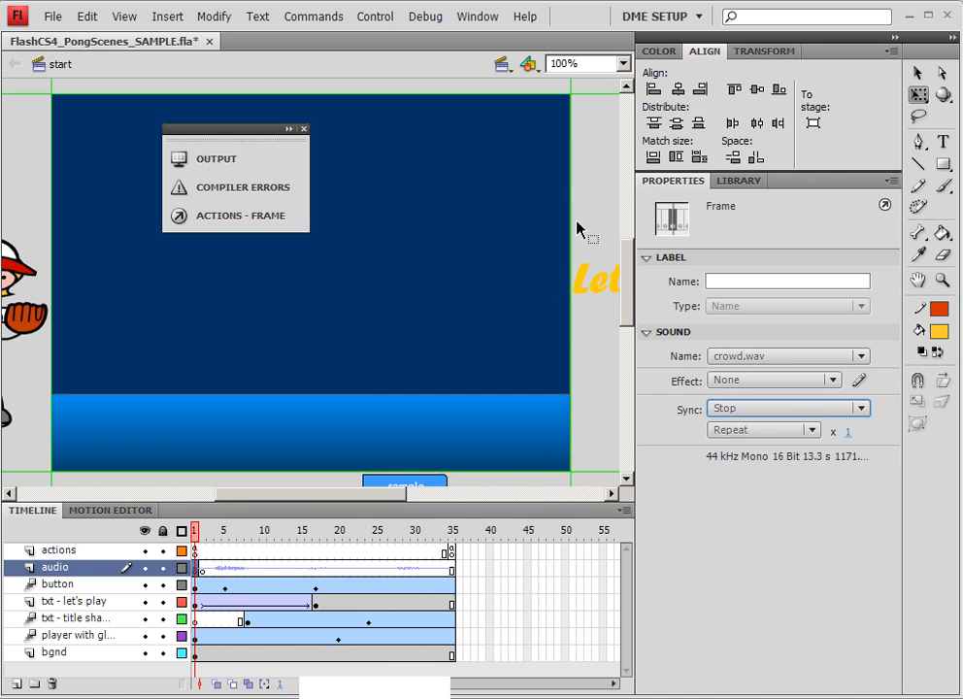
Test the movie, advance from the title screen to play through the scenes and hear their sounds, and close the preview.
{"action": "key", "text": "ctrl+Return"}
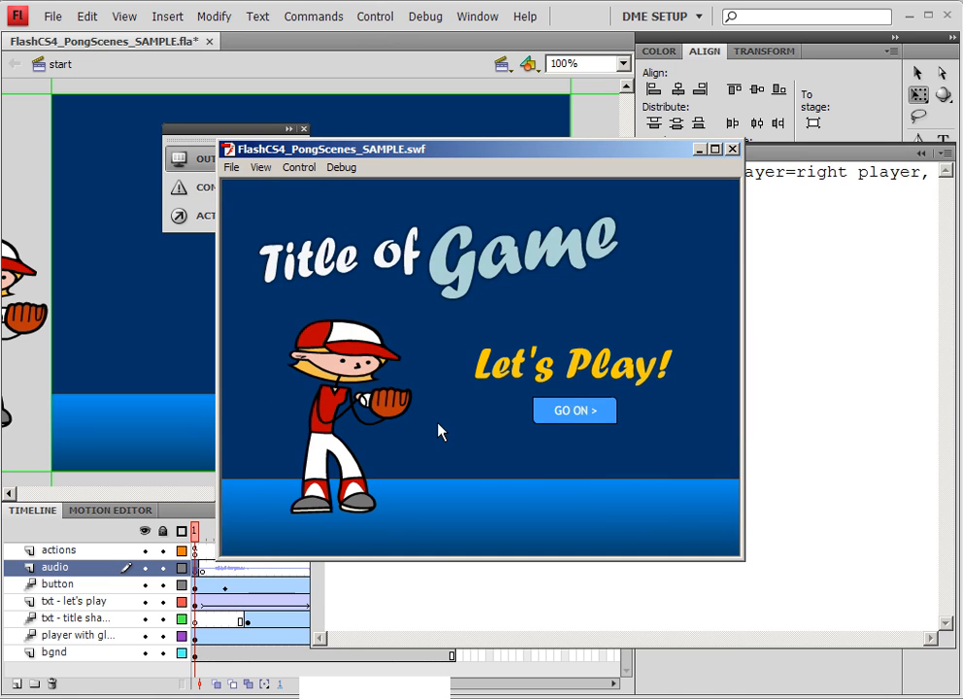
{"action": "left_click", "coordinate": [574, 412]}
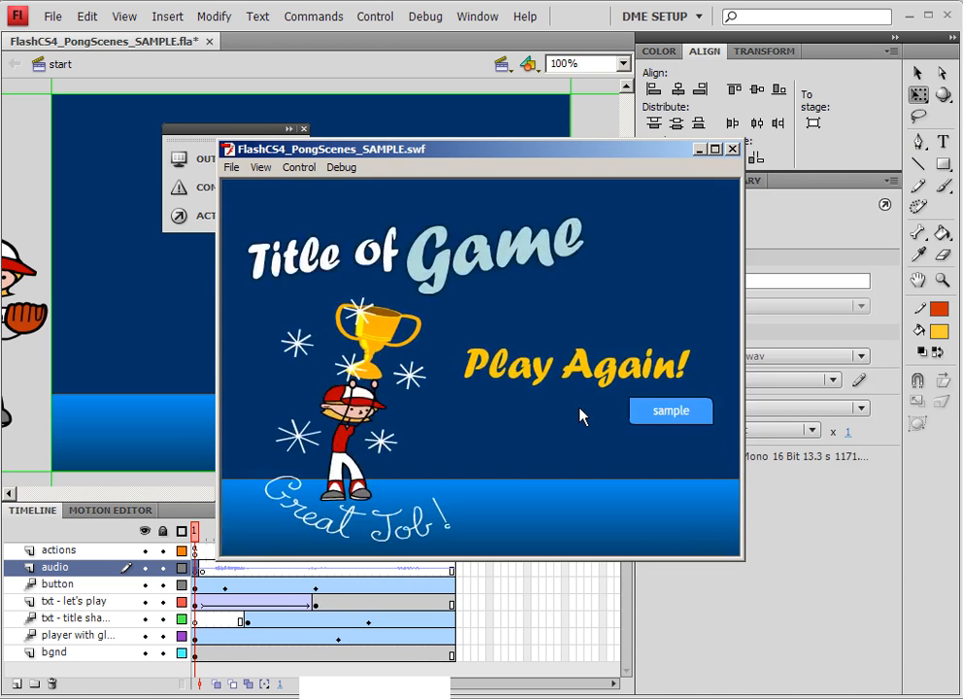
{"action": "left_click", "coordinate": [581, 414]}
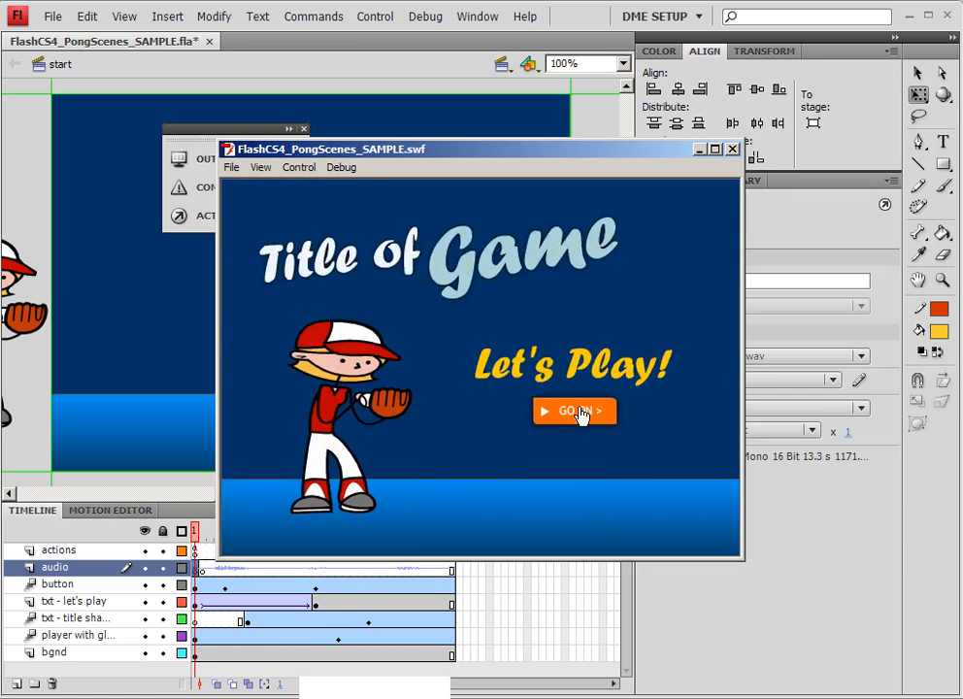
{"action": "left_click", "coordinate": [733, 150]}
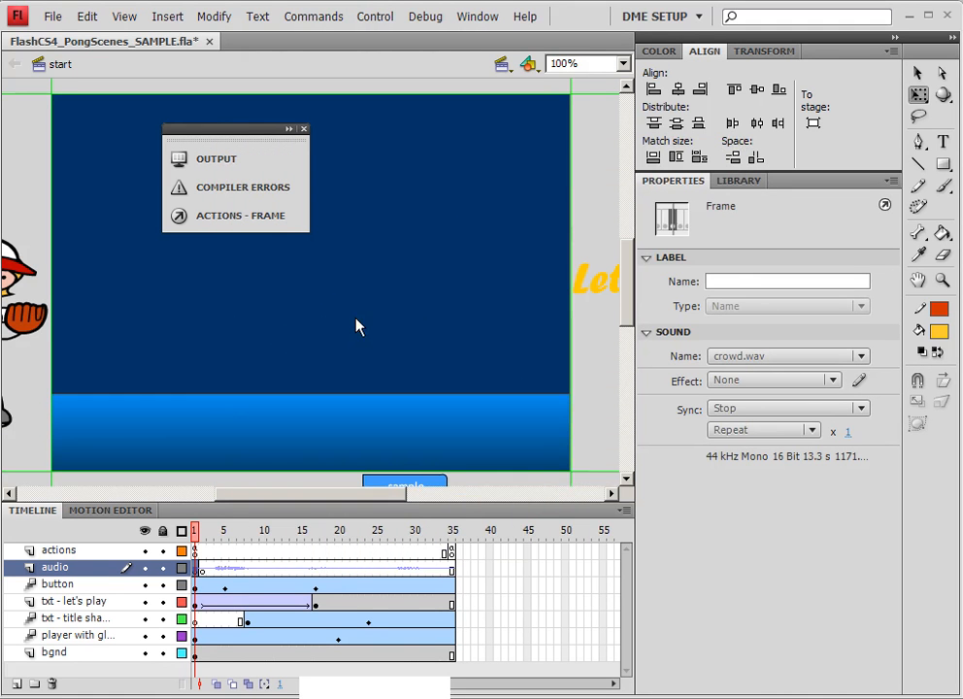
In the game1 scene, assign bat2.wav to frame 2 of the sound layer inside the left player's movie clip, and return to the scene.
{"action": "left_click", "coordinate": [502, 64]}
{"action": "left_click", "coordinate": [524, 101]}
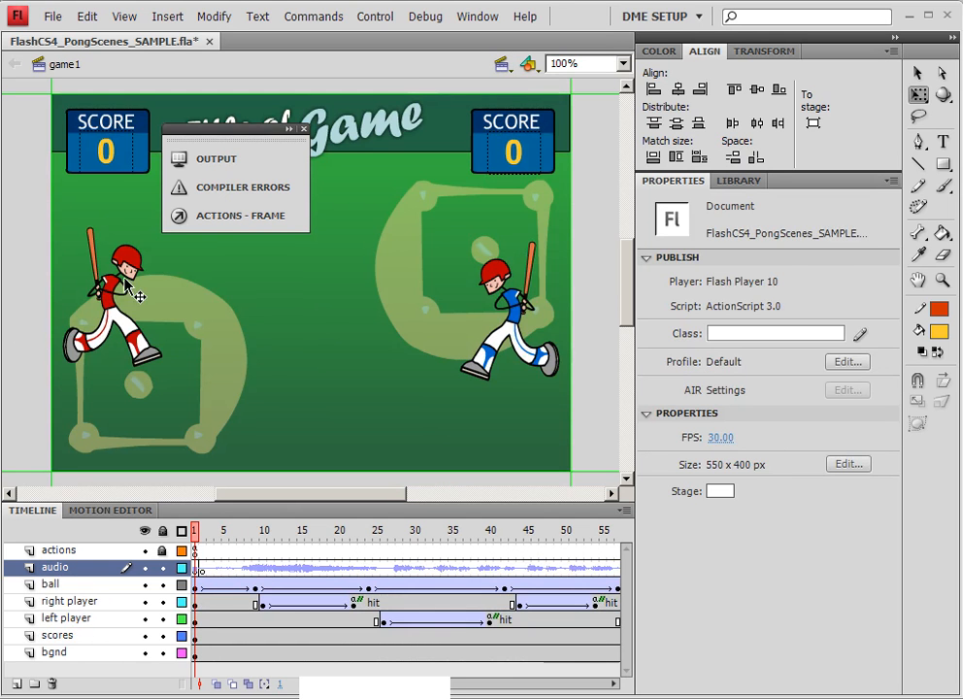
{"action": "left_click", "coordinate": [126, 311]}
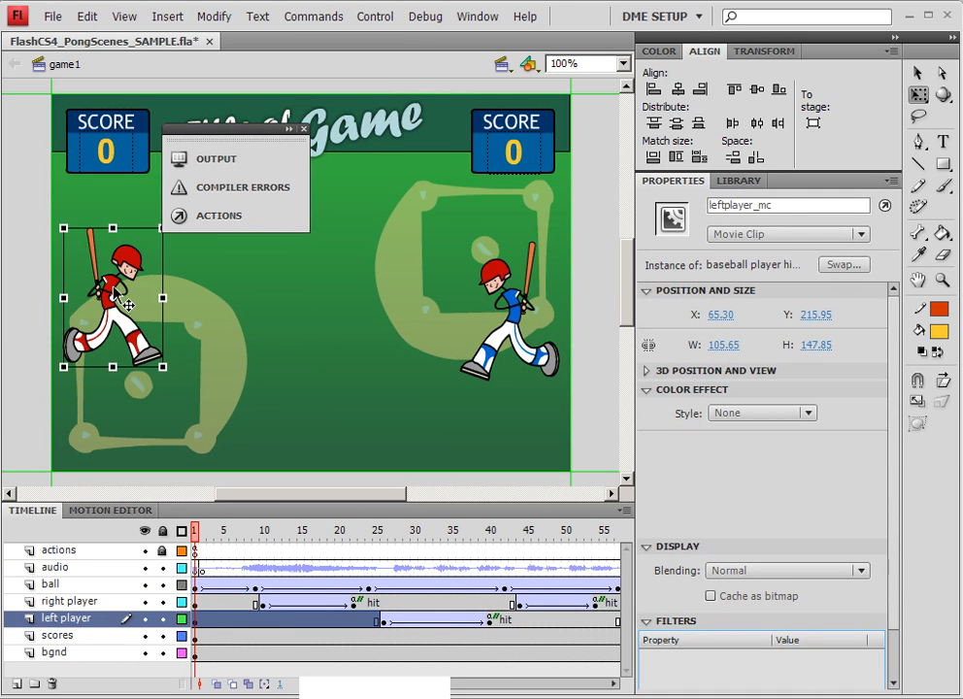
{"action": "double_click", "coordinate": [126, 305]}
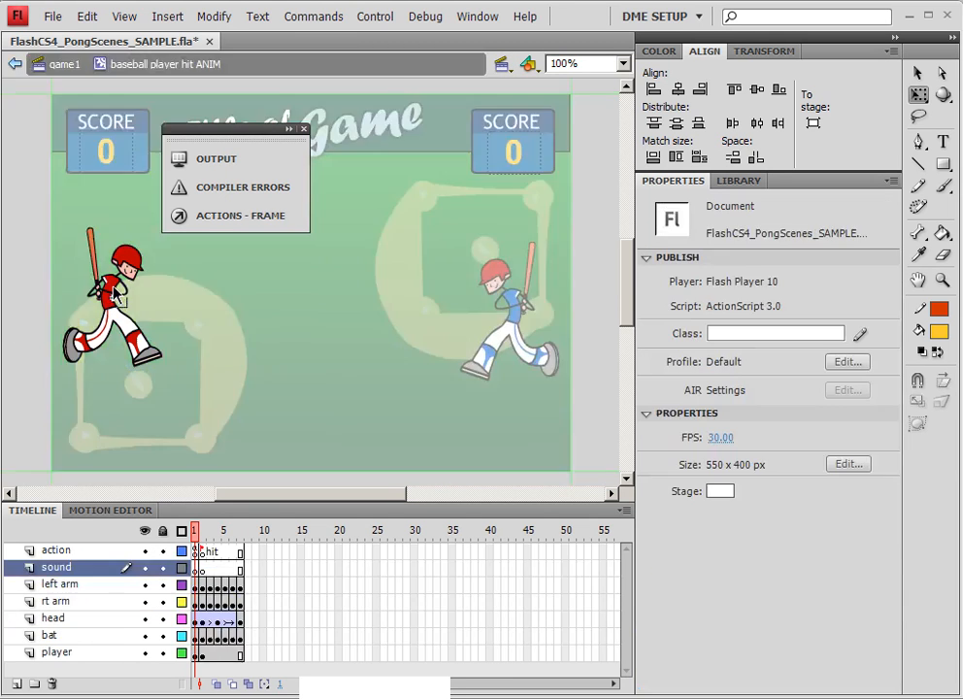
{"action": "left_click", "coordinate": [204, 572]}
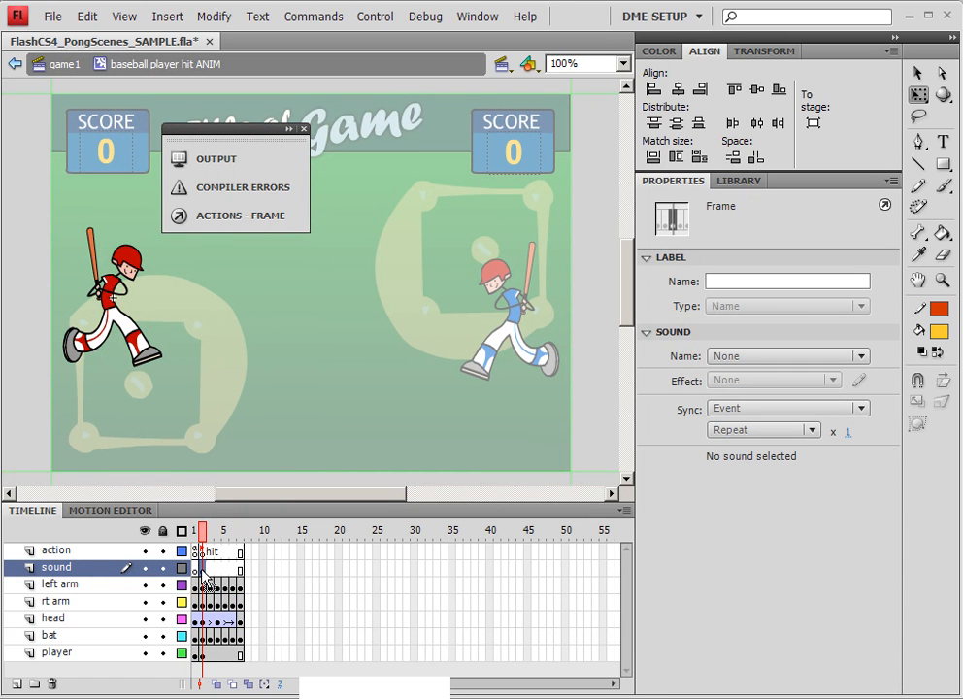
{"action": "left_click", "coordinate": [741, 359]}
{"action": "left_click", "coordinate": [742, 390]}
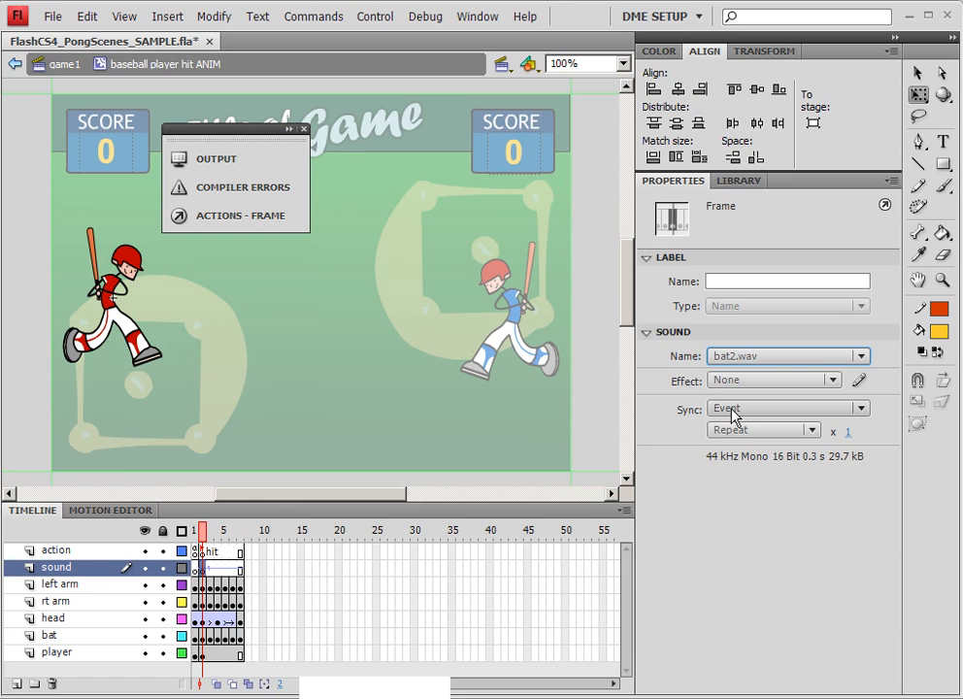
{"action": "double_click", "coordinate": [338, 269]}
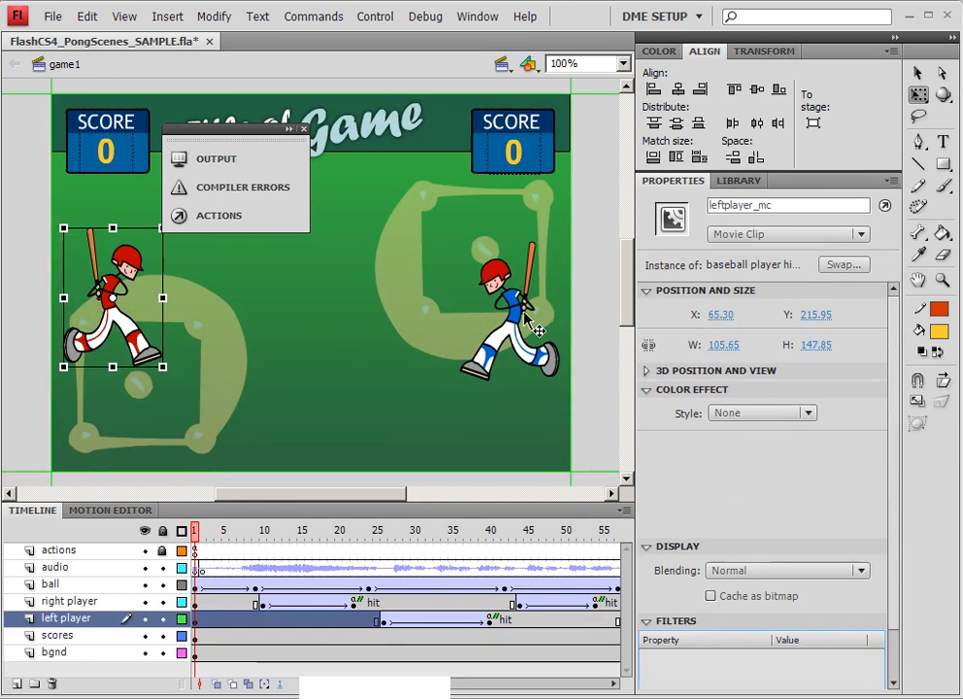
Assign wood bat.wav to frame 2 of the sound layer inside the right player's movie clip, and return to the game1 scene.
{"action": "left_click", "coordinate": [536, 330]}
{"action": "double_click", "coordinate": [525, 339]}
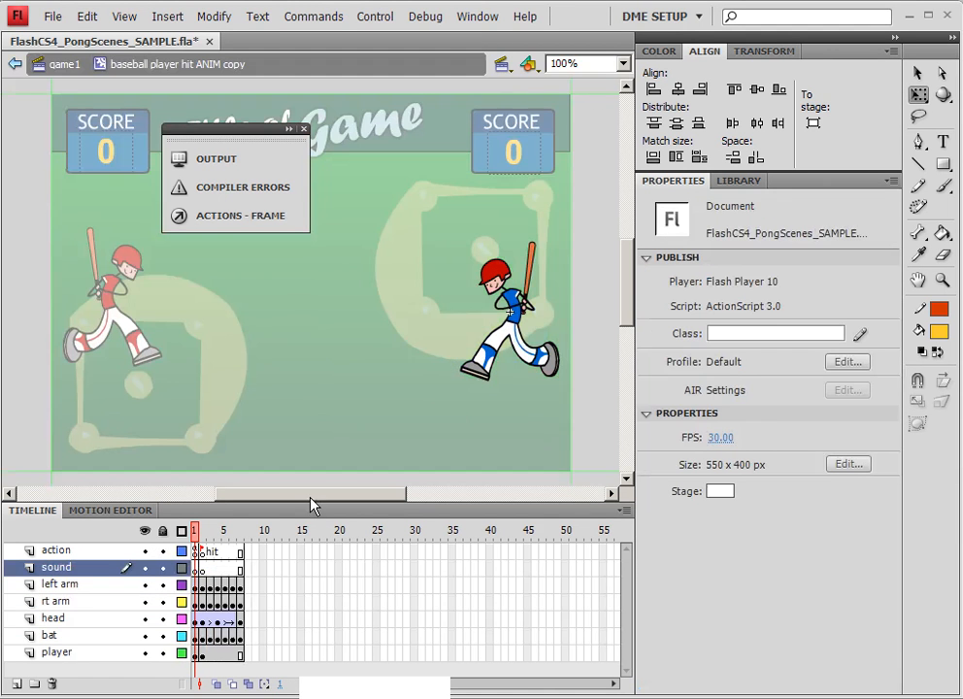
{"action": "left_click", "coordinate": [202, 569]}
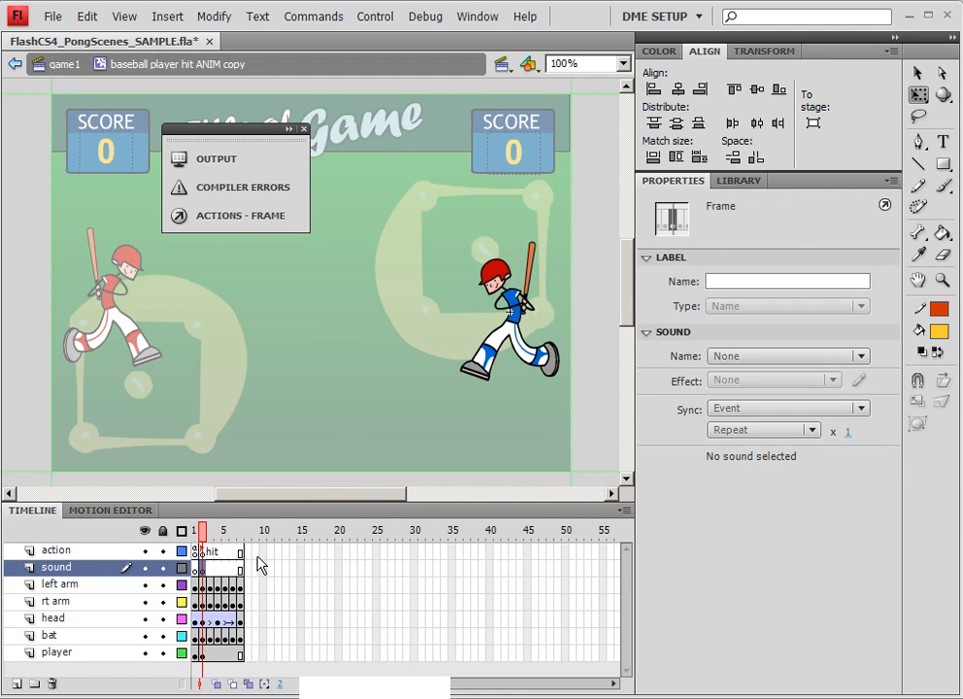
{"action": "left_click", "coordinate": [728, 358]}
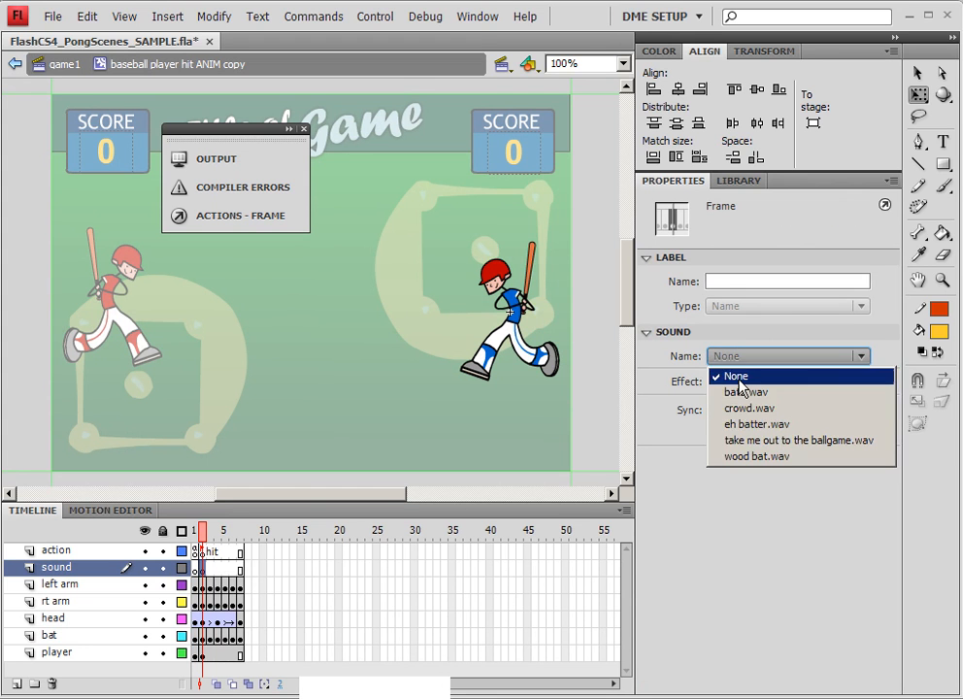
{"action": "left_click", "coordinate": [751, 457]}
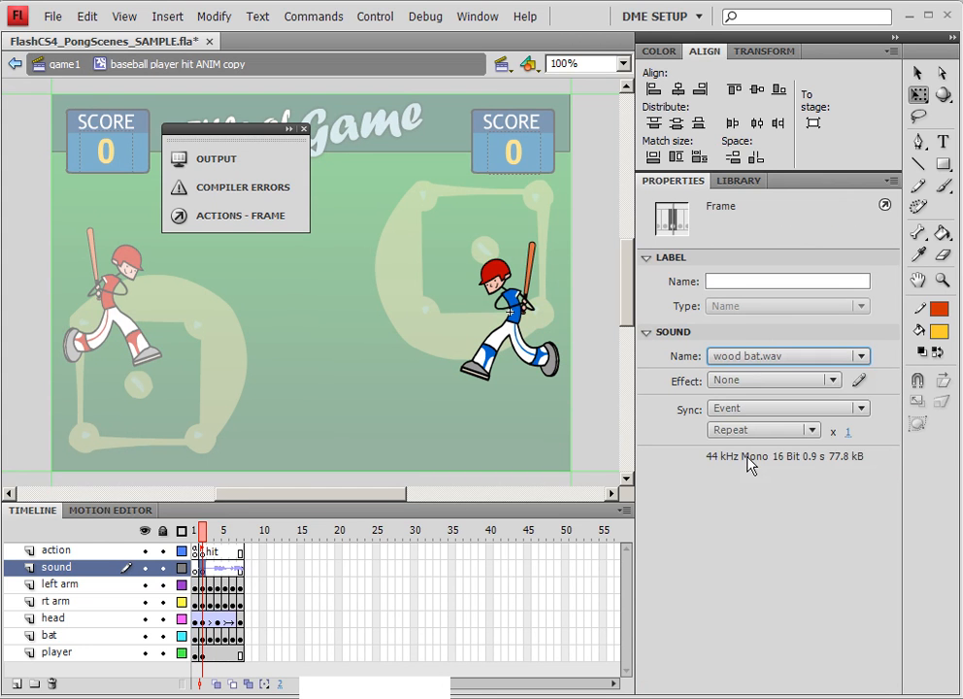
{"action": "left_click", "coordinate": [66, 64]}
{"action": "left_click", "coordinate": [36, 152]}
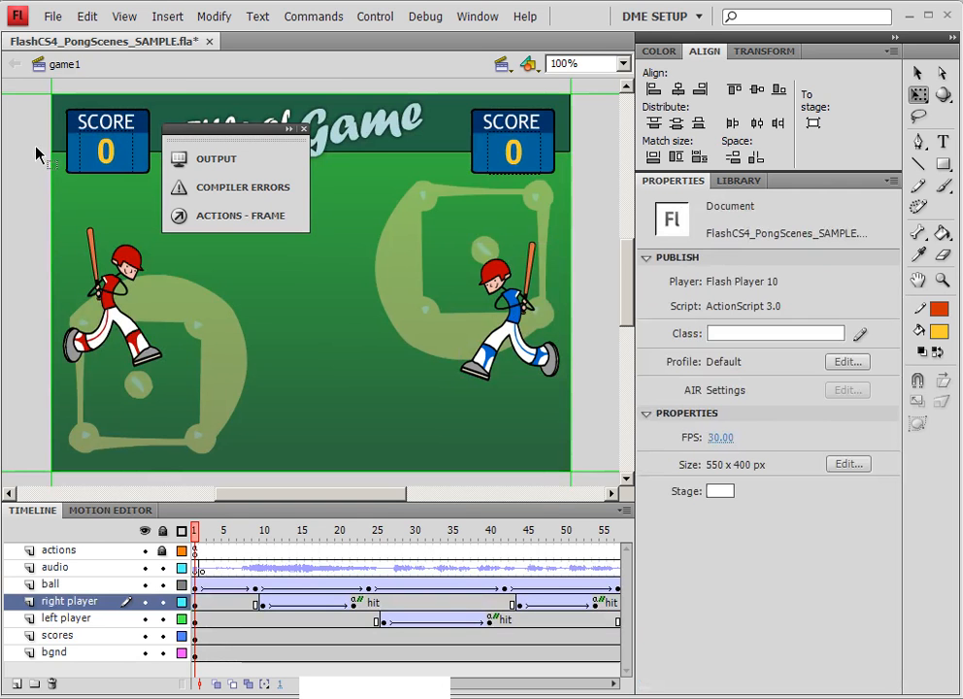
Test the movie through to the game scene to hear the bat hit sounds, and close the preview.
{"action": "left_click", "coordinate": [374, 17]}
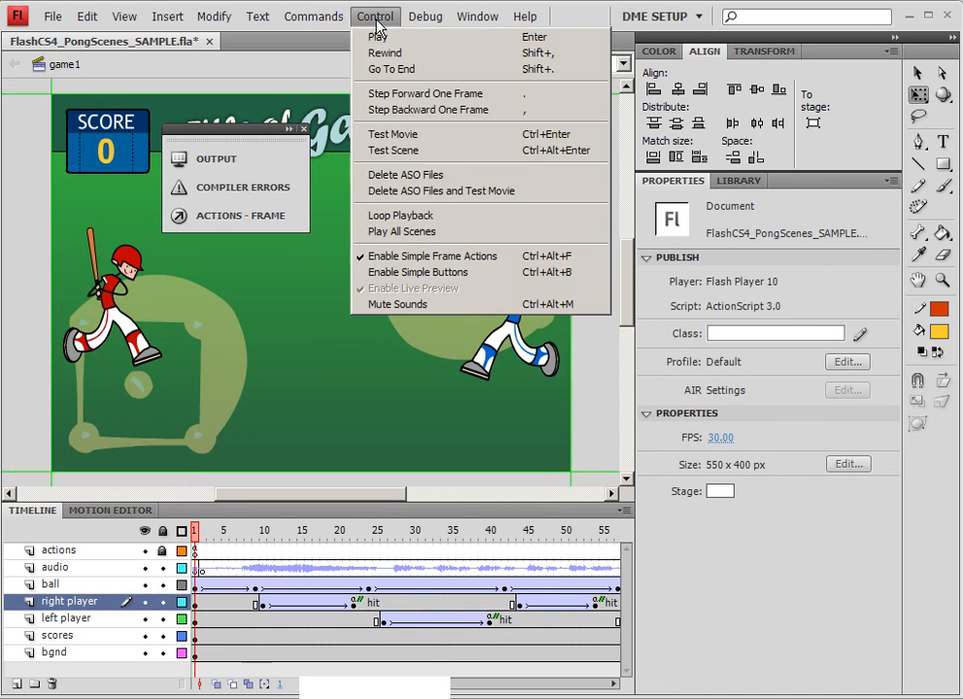
{"action": "left_click", "coordinate": [412, 137]}
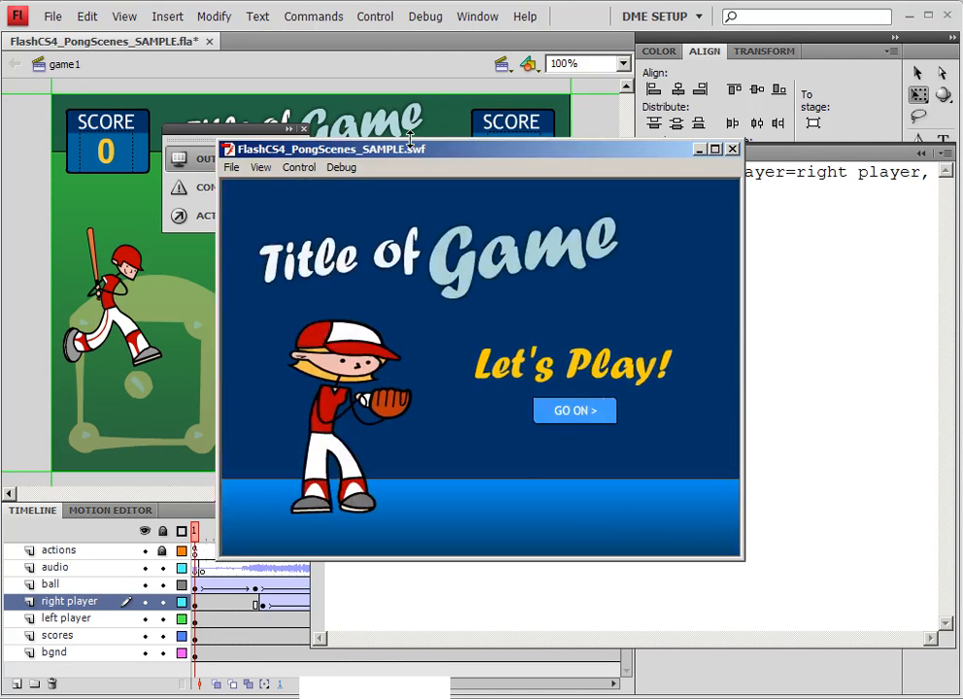
{"action": "left_click", "coordinate": [574, 411]}
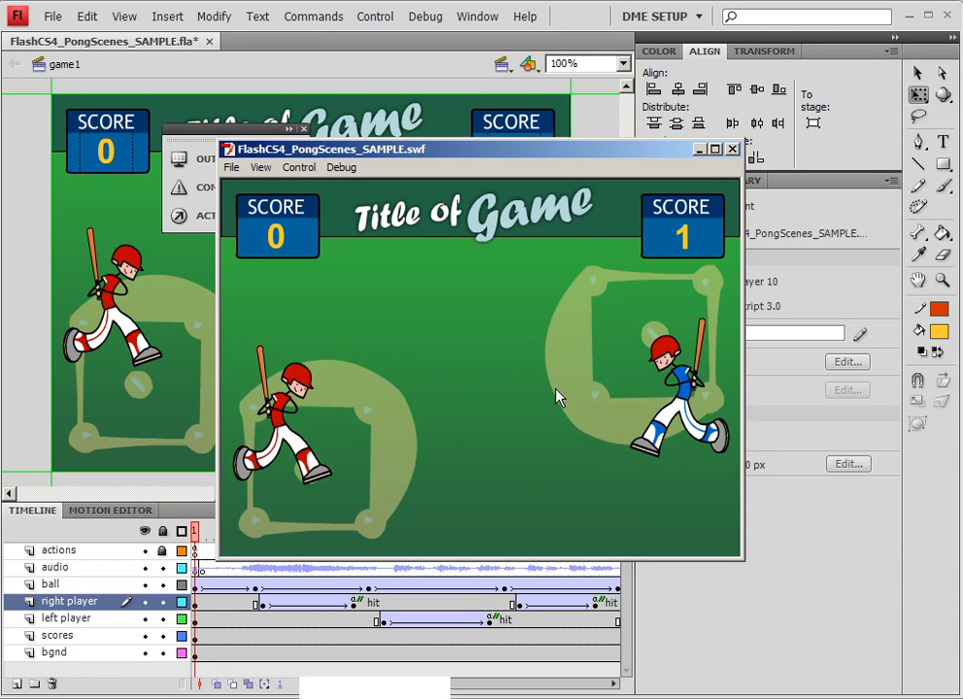
{"action": "left_click", "coordinate": [733, 150]}
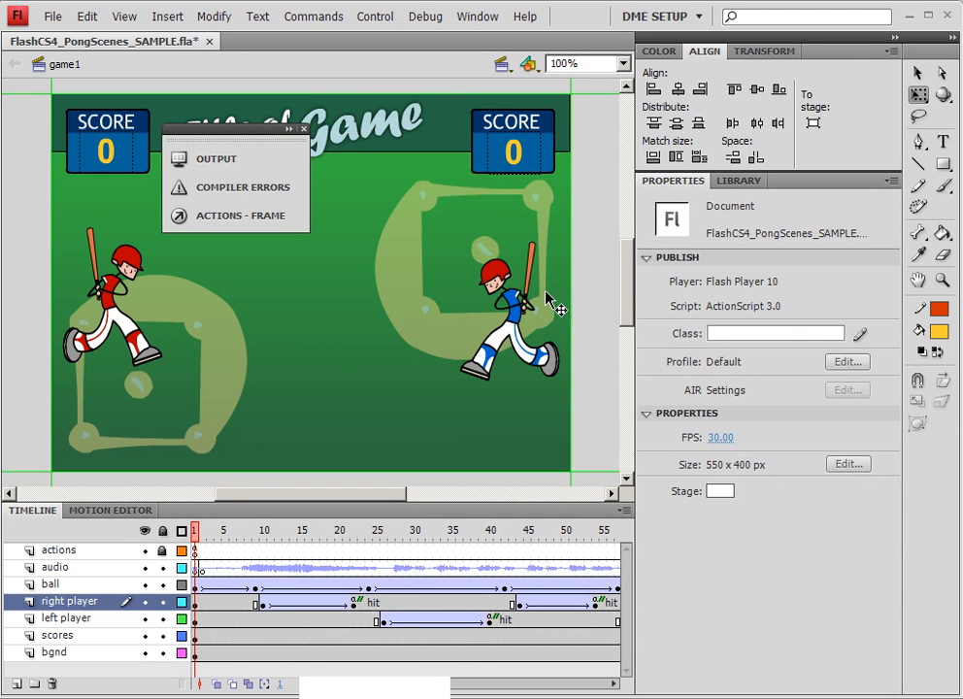
Examine the advanced settings and compression options in the sound properties of the library's eh batter.wav, leaving them unchanged.
{"action": "left_click", "coordinate": [740, 184]}
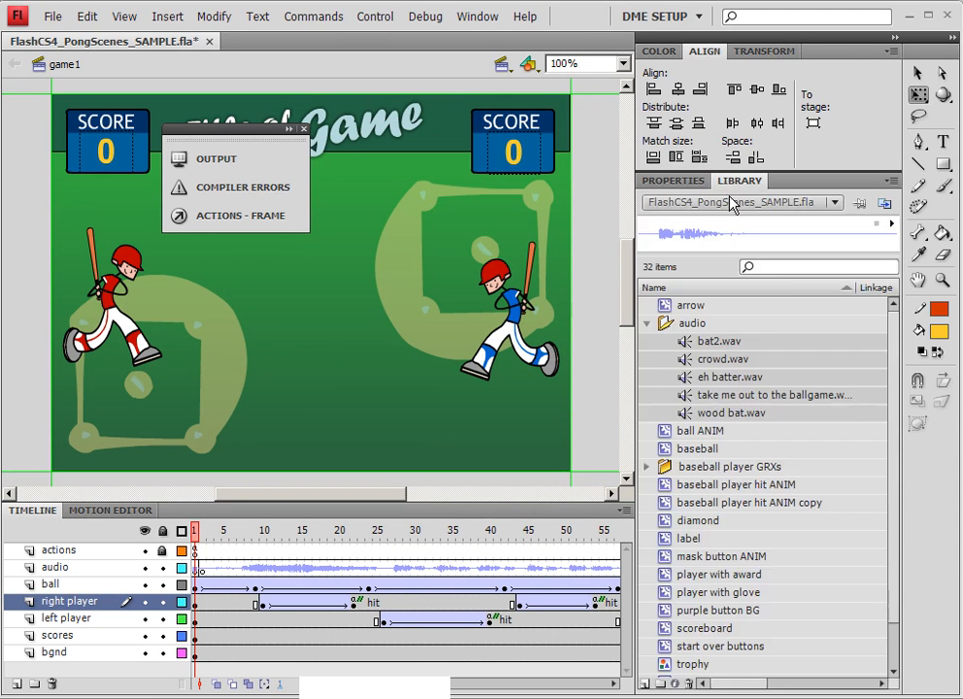
{"action": "left_click", "coordinate": [686, 380]}
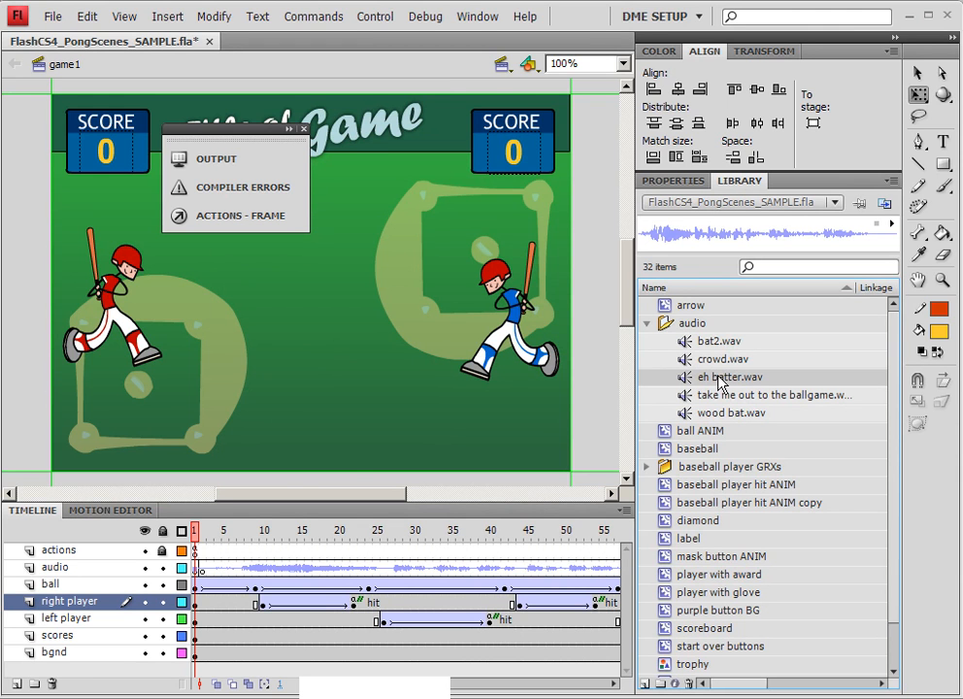
{"action": "double_click", "coordinate": [685, 380]}
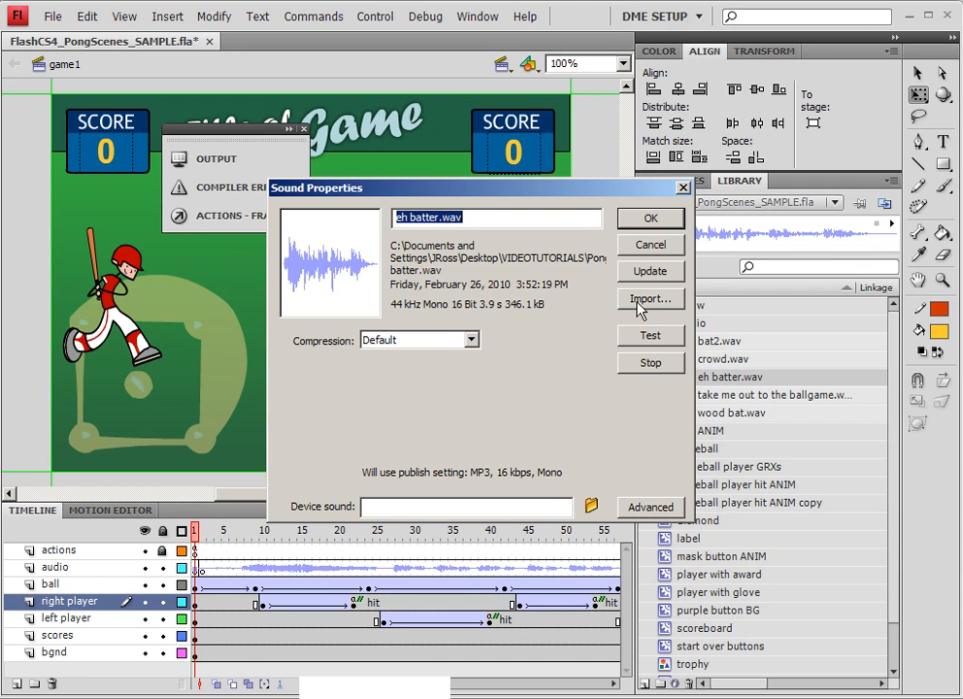
{"action": "left_click", "coordinate": [643, 507]}
{"action": "left_click", "coordinate": [640, 506]}
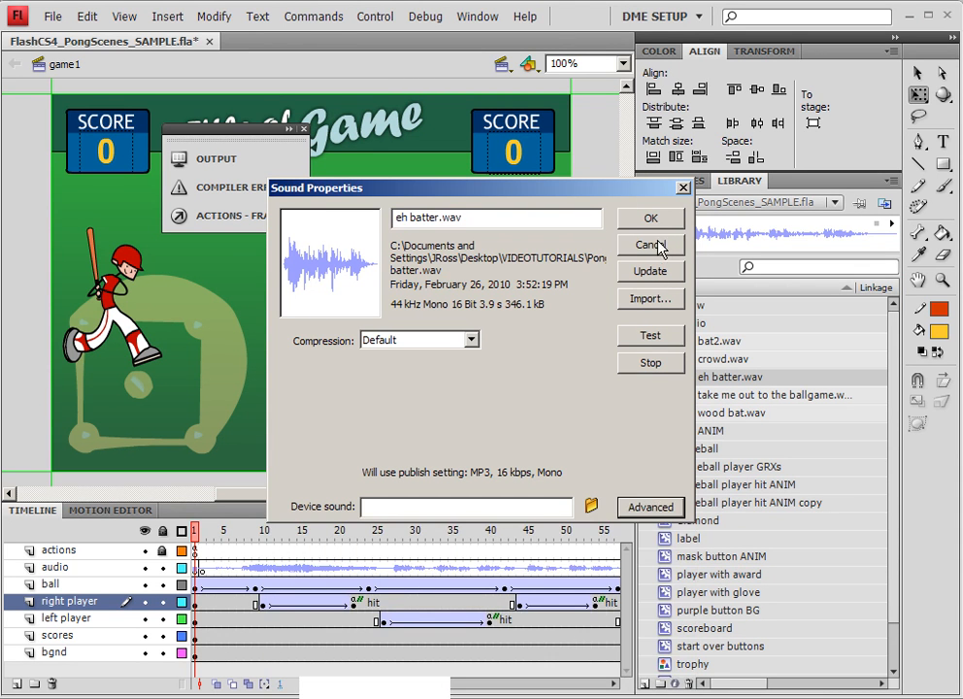
{"action": "left_click", "coordinate": [652, 245]}
{"action": "right_click", "coordinate": [707, 379]}
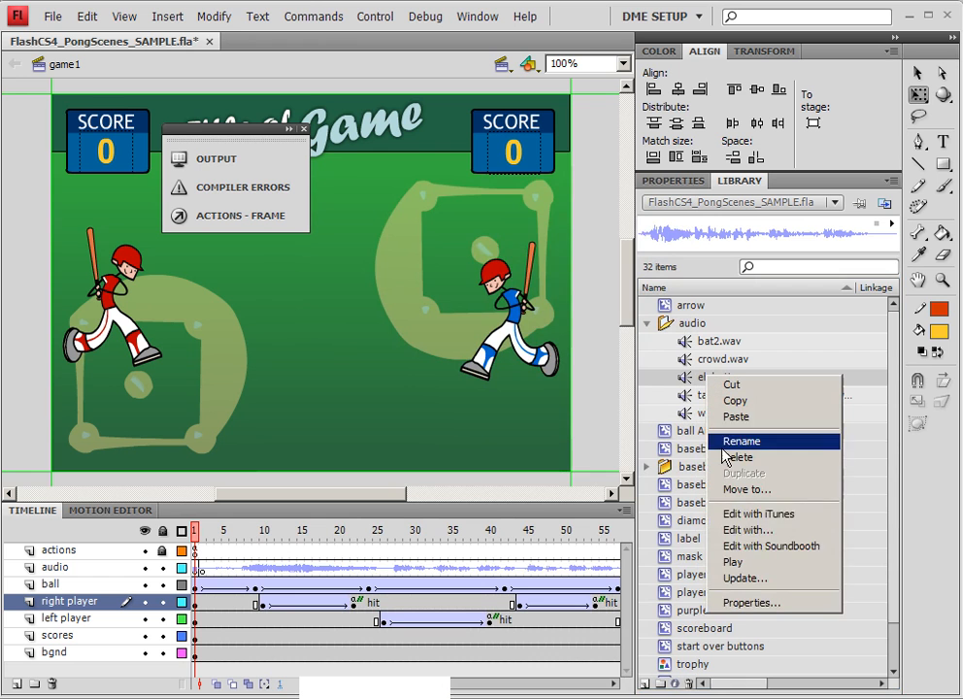
{"action": "left_click", "coordinate": [747, 604]}
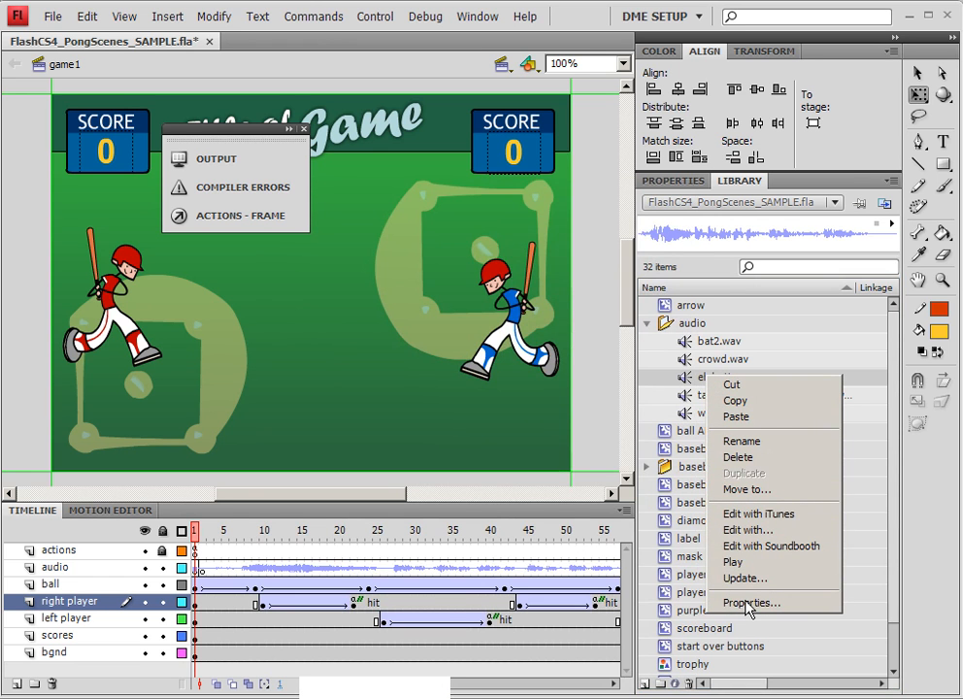
{"action": "left_click", "coordinate": [747, 604]}
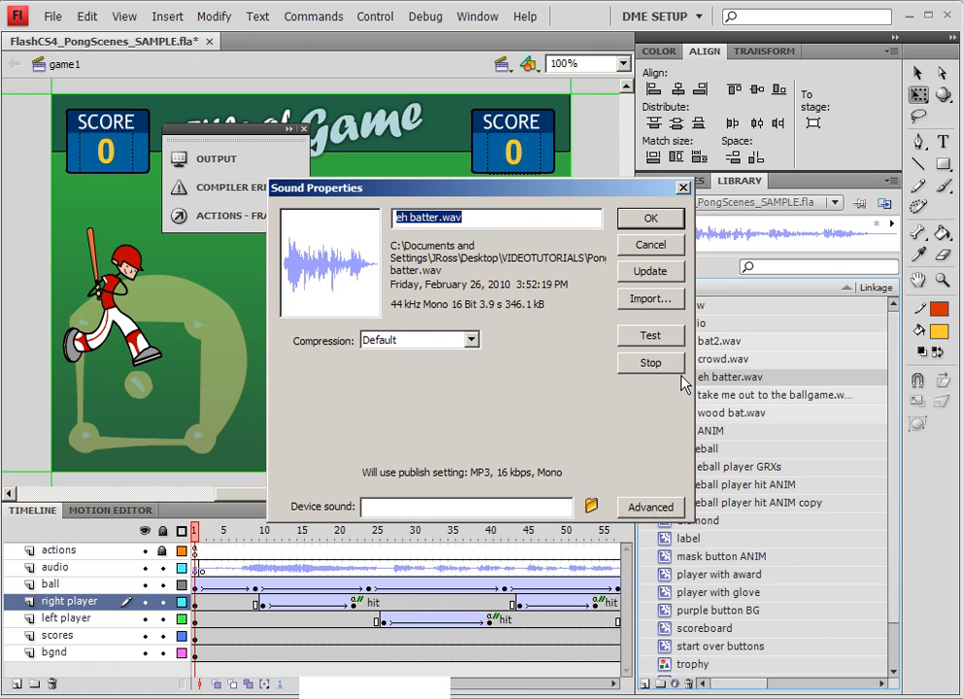
{"action": "left_click", "coordinate": [427, 340]}
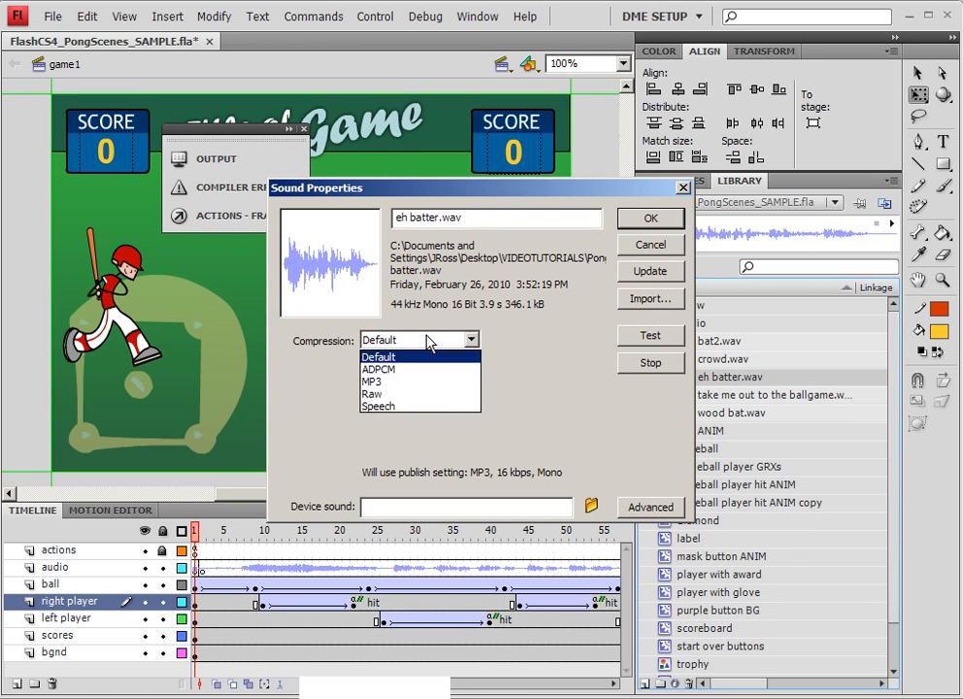
{"action": "left_click", "coordinate": [427, 340]}
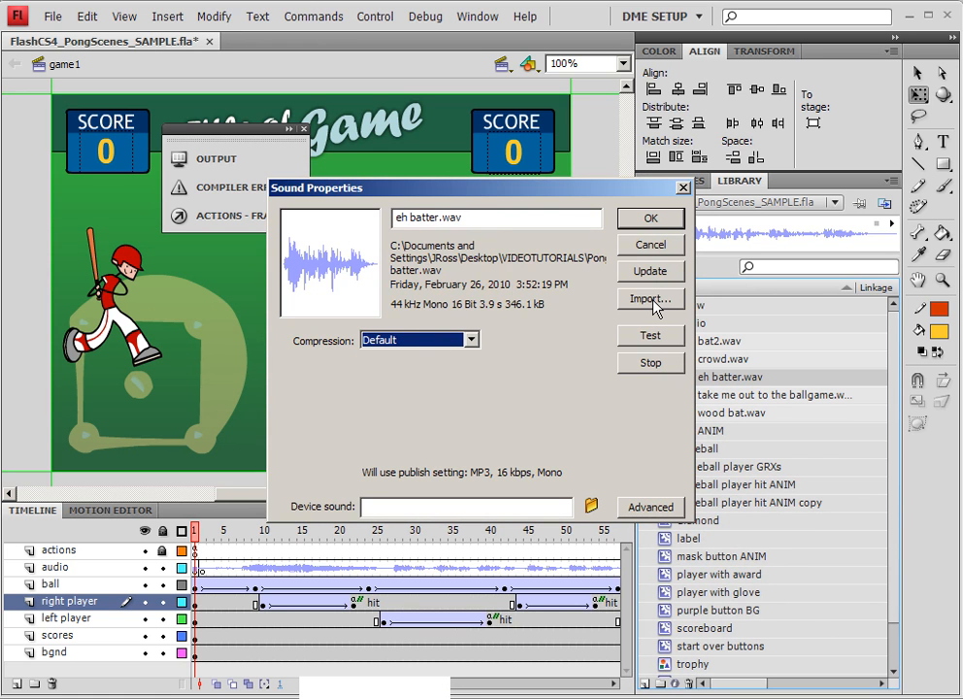
{"action": "left_click", "coordinate": [650, 246]}
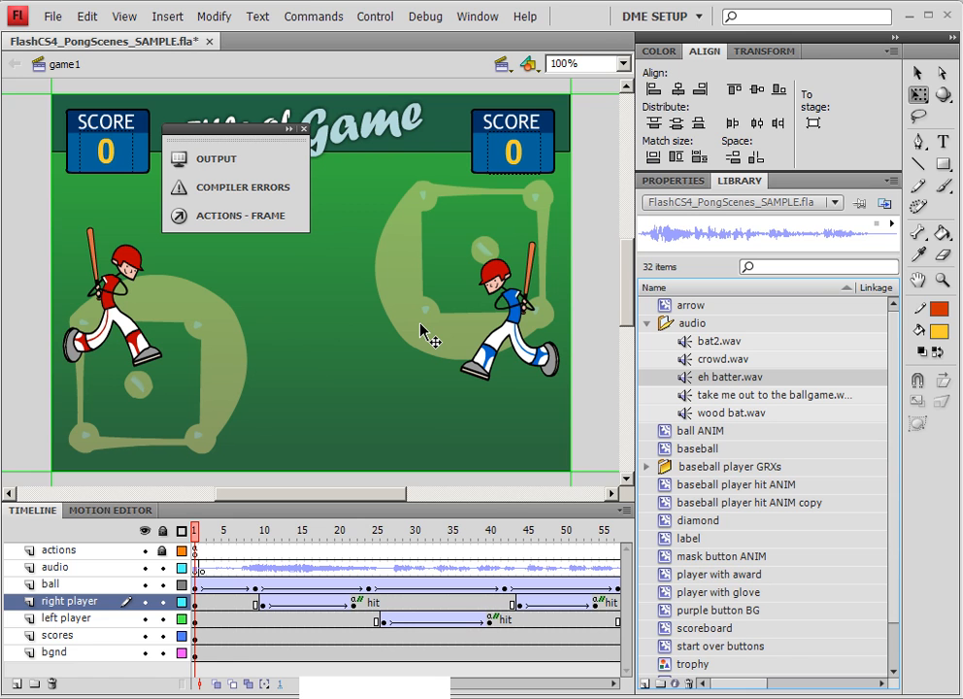
Inspect the game1 timeline and the right player's hit keyframe at frame 22.
{"action": "left_click", "coordinate": [102, 282]}
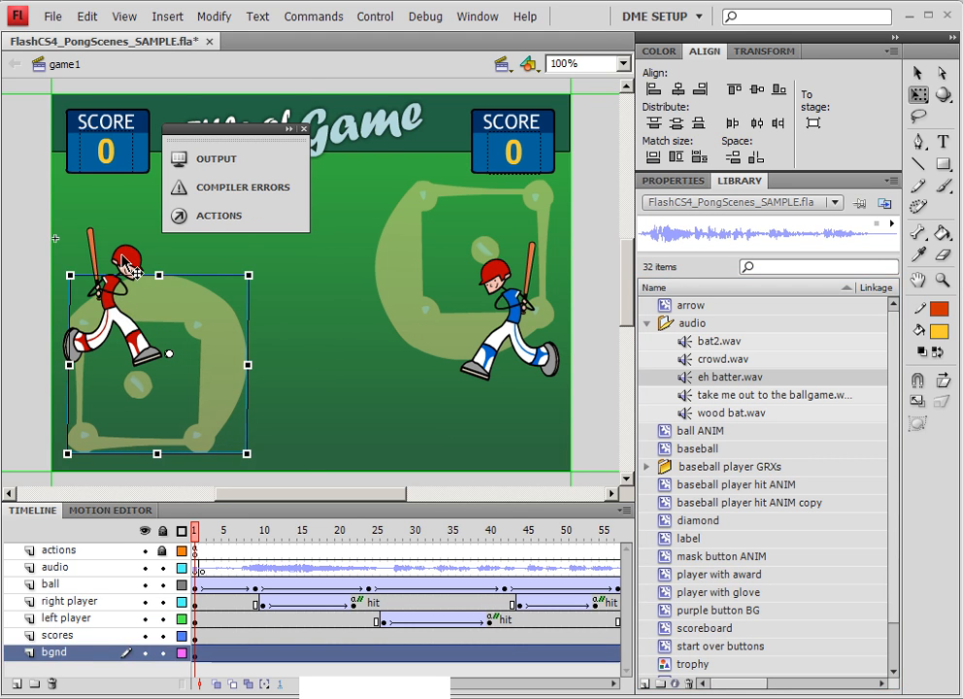
{"action": "key", "text": "ctrl+a"}
{"action": "left_click", "coordinate": [29, 282]}
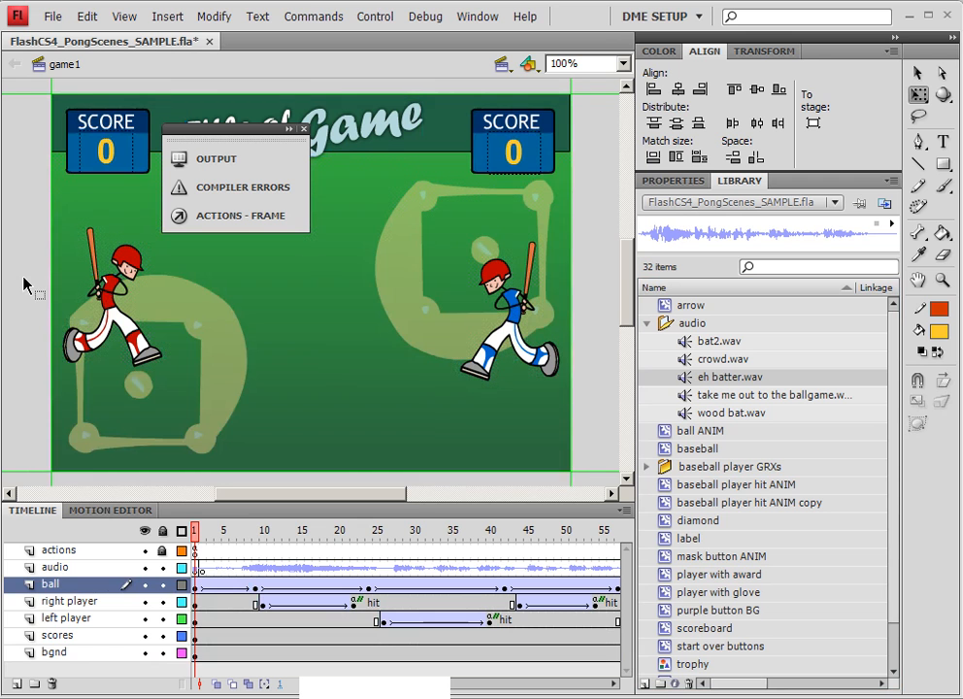
{"action": "left_click_drag", "start_coordinate": [247, 537], "coordinate": [194, 539]}
{"action": "left_click", "coordinate": [356, 604]}
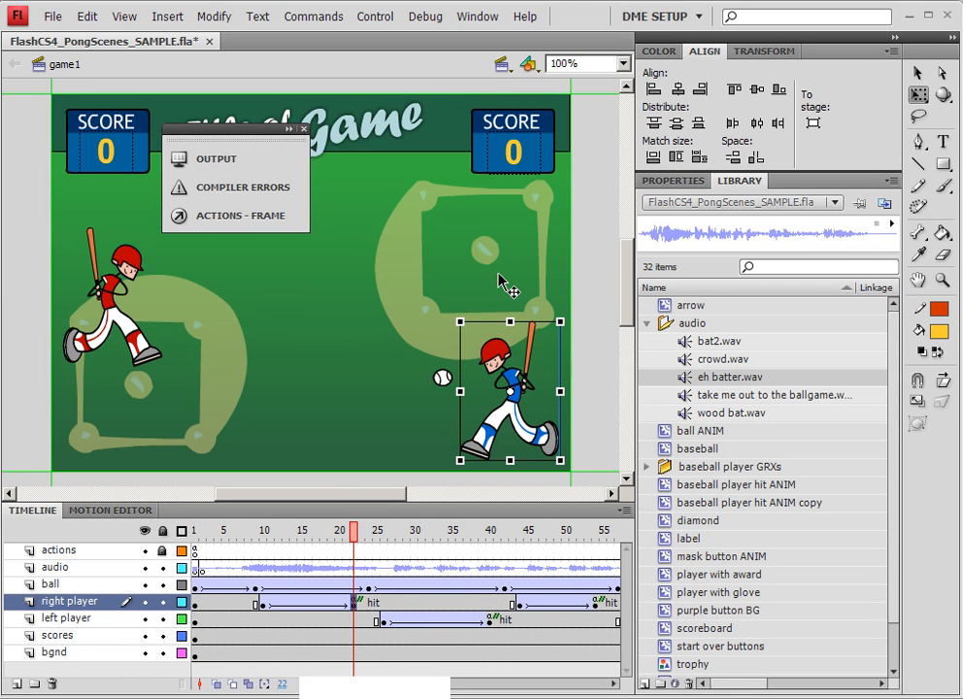
{"action": "left_click", "coordinate": [589, 287]}
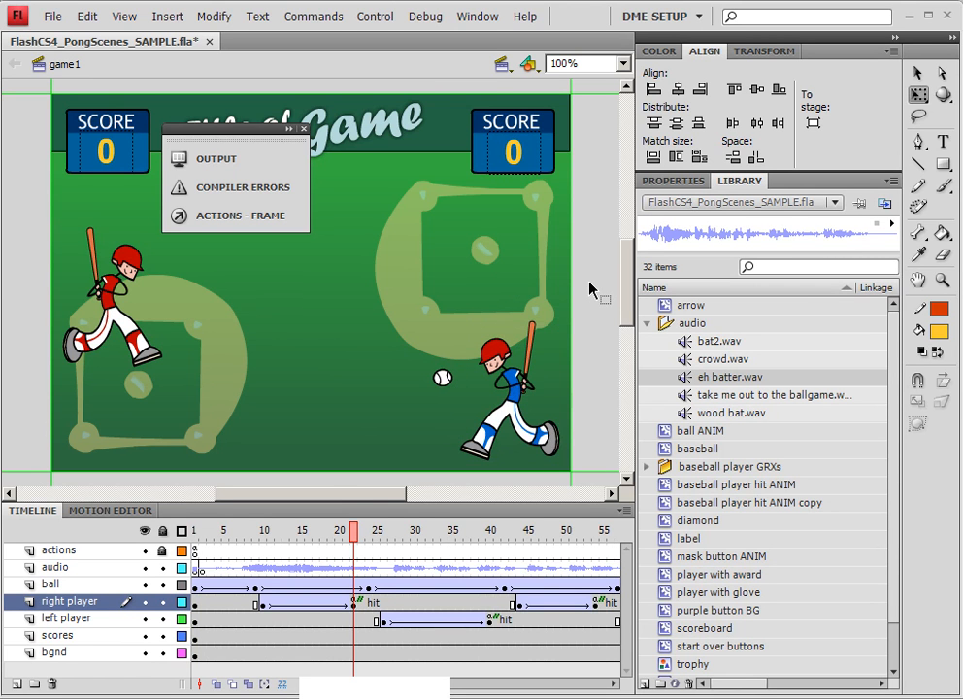